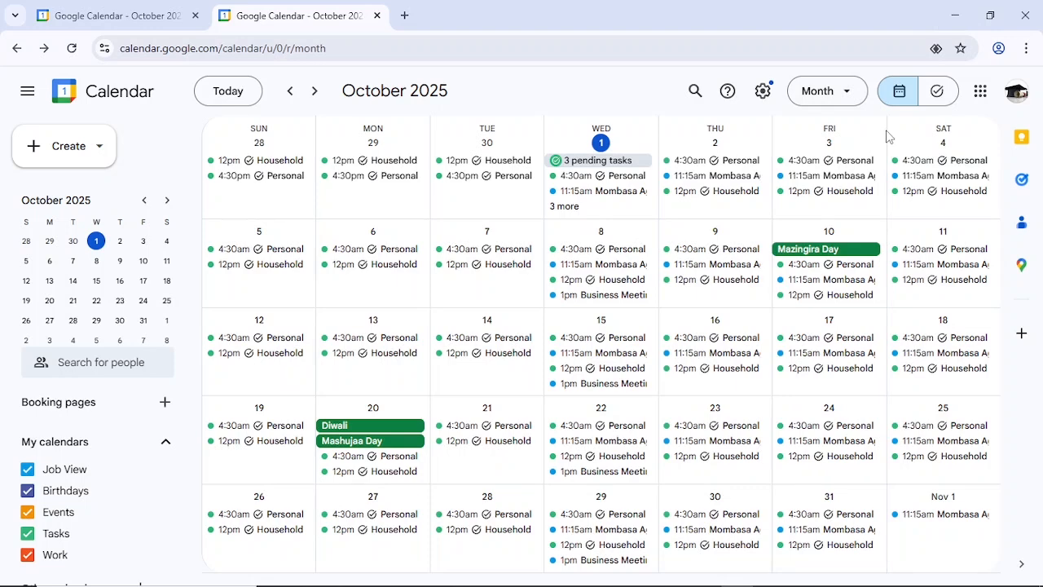
# Search Google for "googl calender" in a new browser window and open the Google Calendar result
pyautogui.hotkey('ctrl', 'n')
pyautogui.click(650, 284)
pyautogui.write('g')
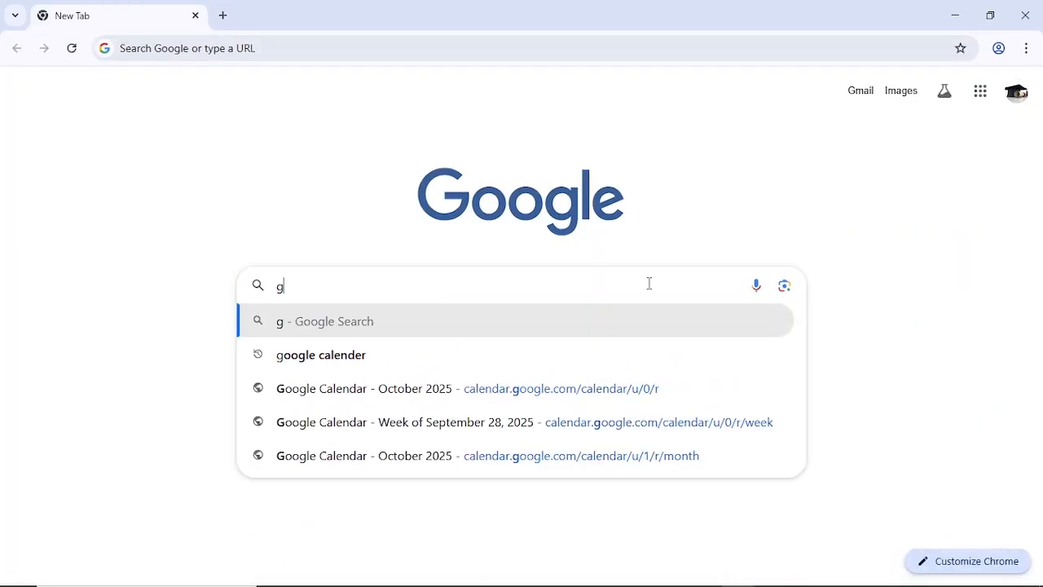
pyautogui.write('oogl')
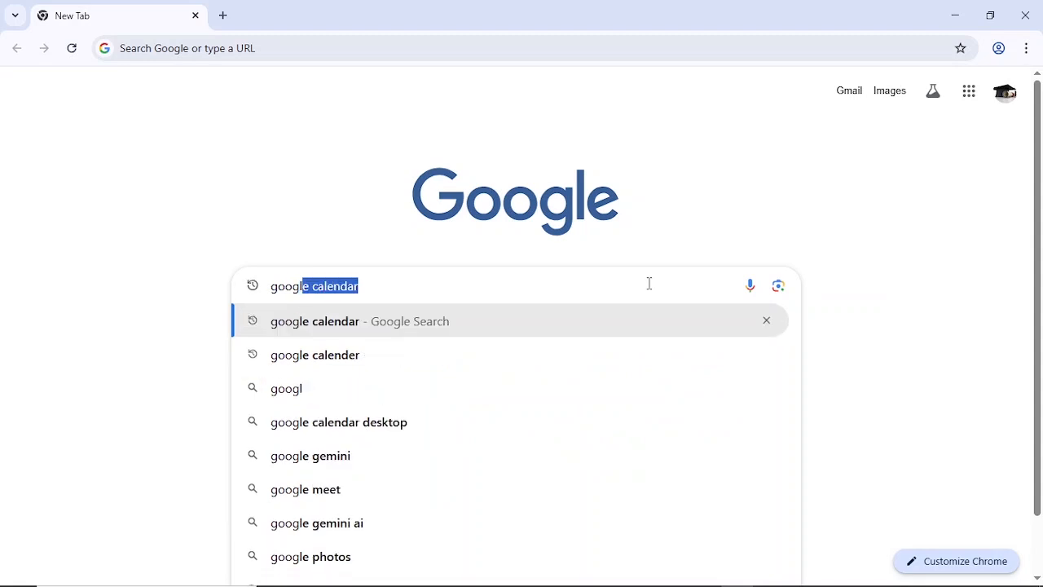
pyautogui.write(' ca')
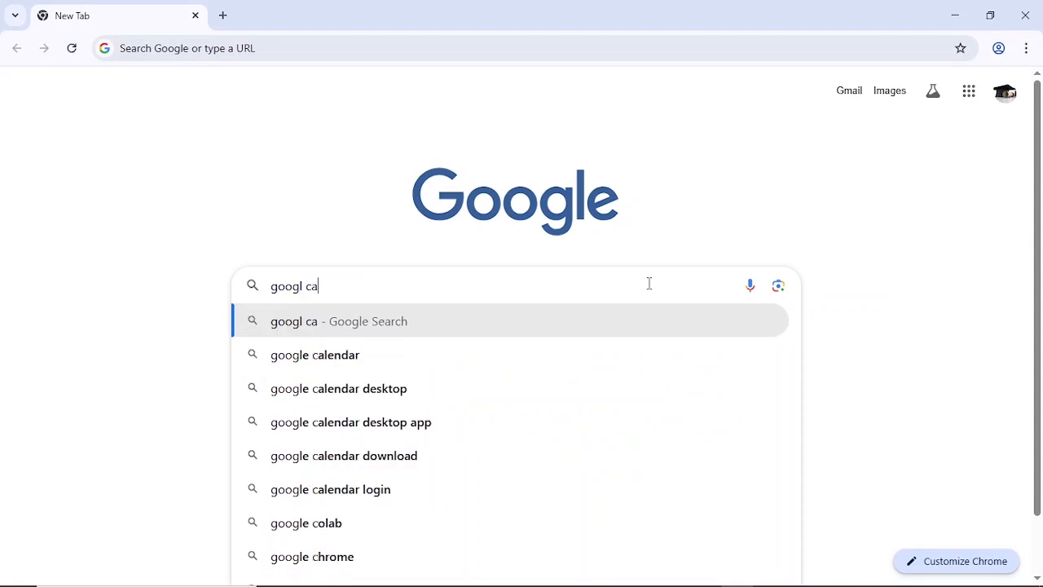
pyautogui.write('lender')
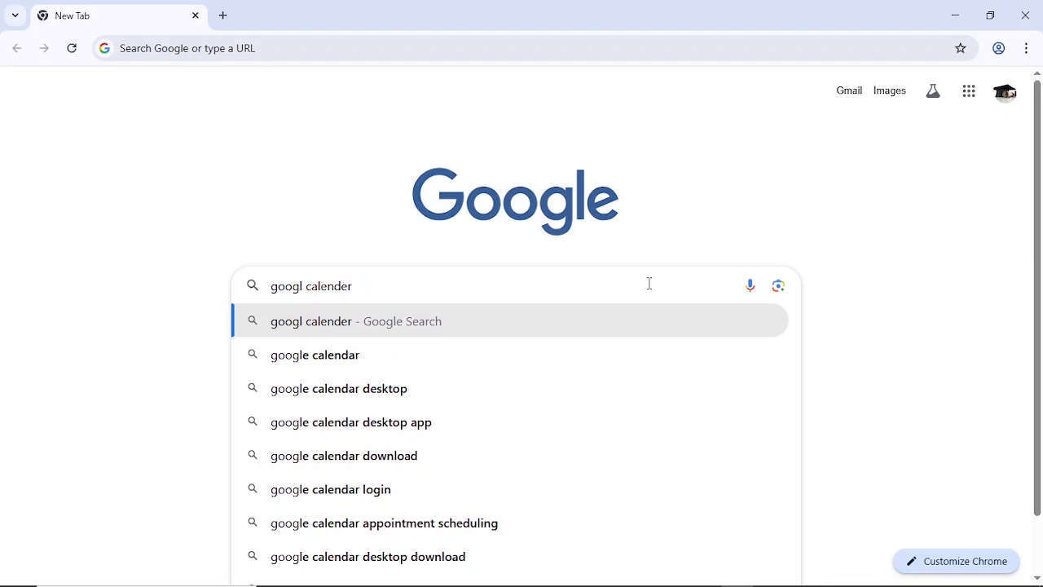
pyautogui.press('Return')
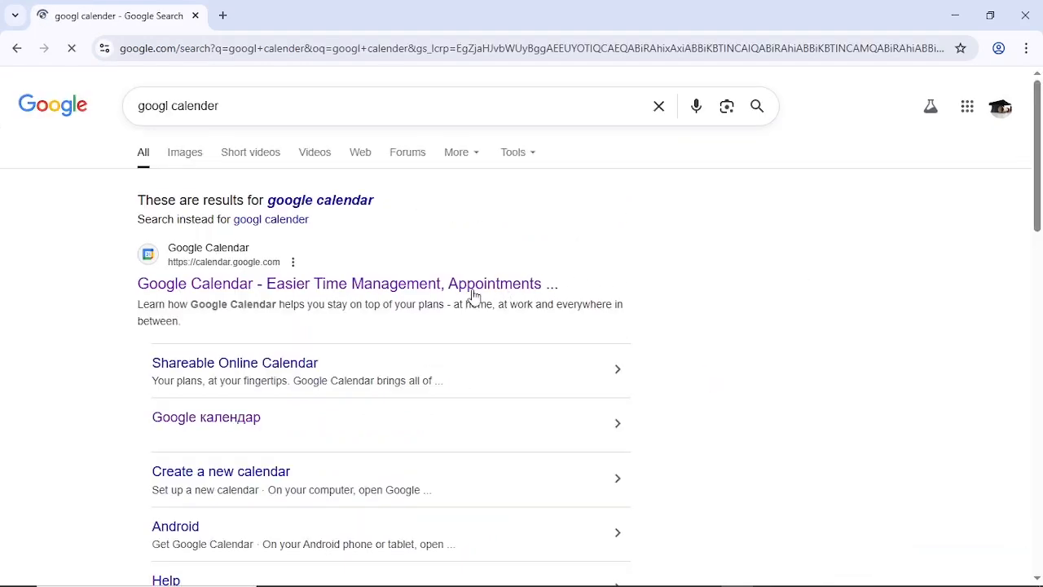
pyautogui.click(402, 288)
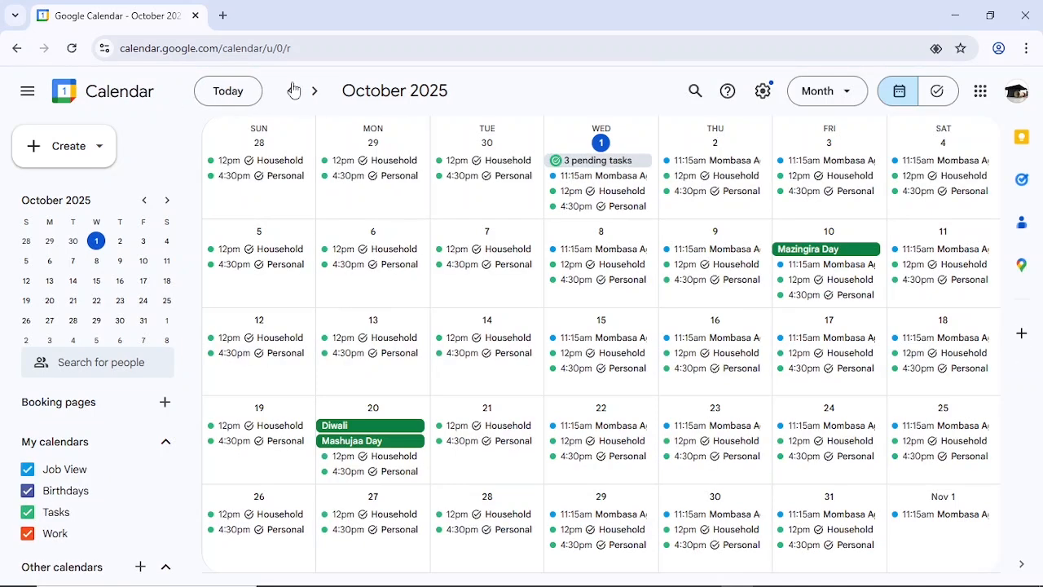
# Open Calendar in a second browser tab from the list of Google apps
pyautogui.click(225, 17)
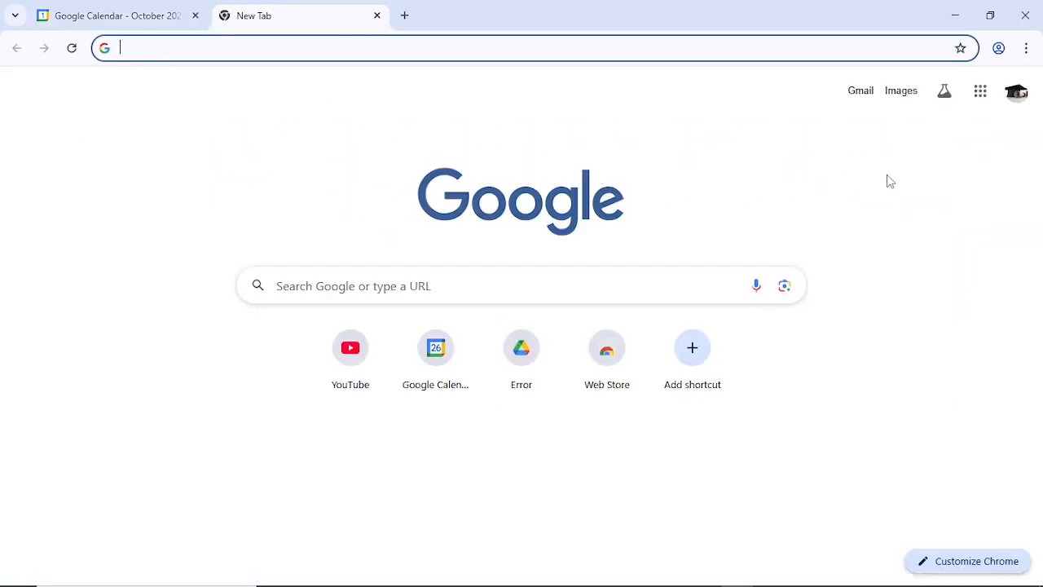
pyautogui.click(986, 100)
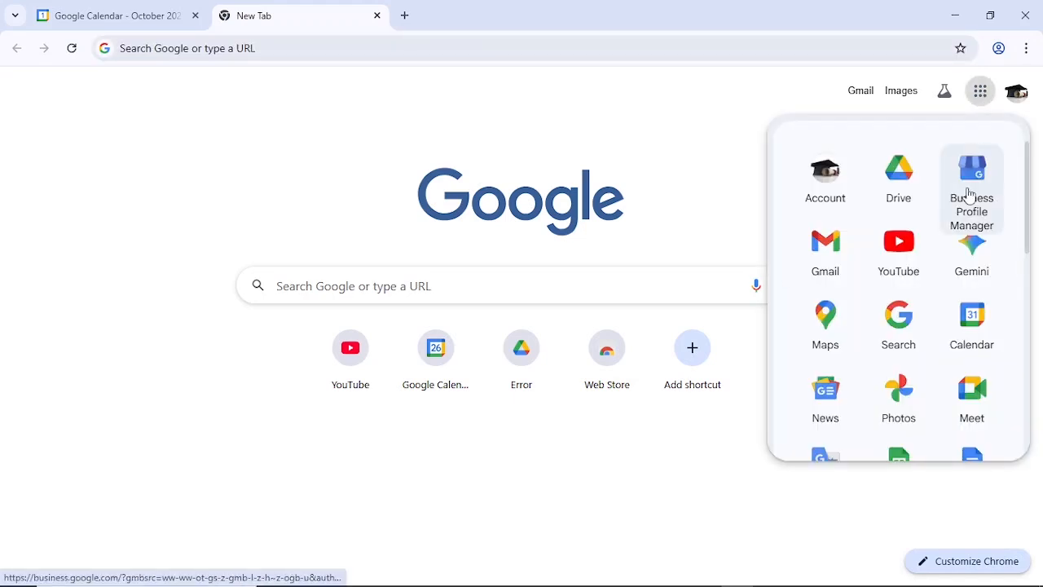
pyautogui.click(967, 318)
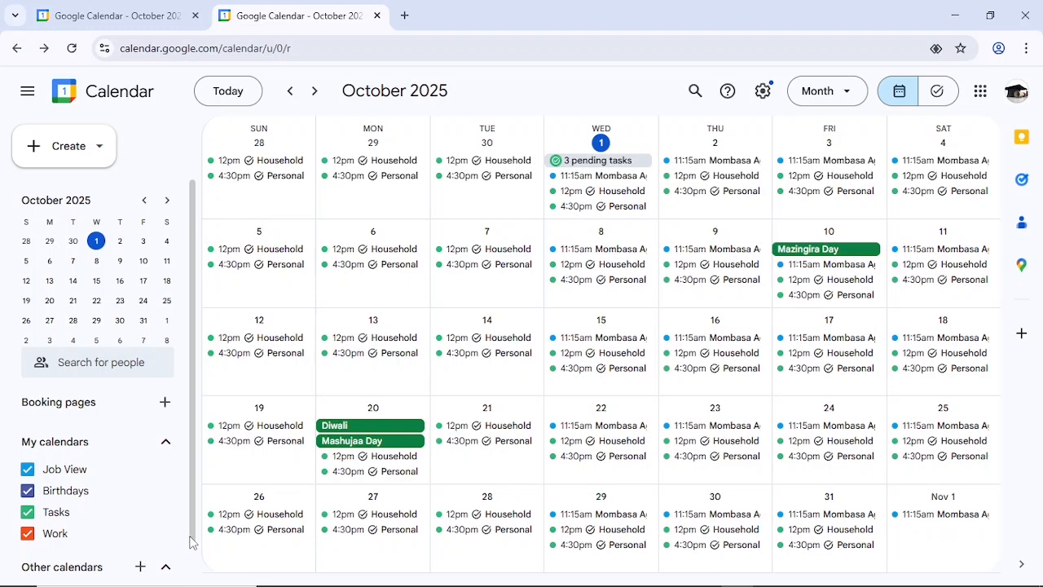
pyautogui.scroll(-1, 188, 566)
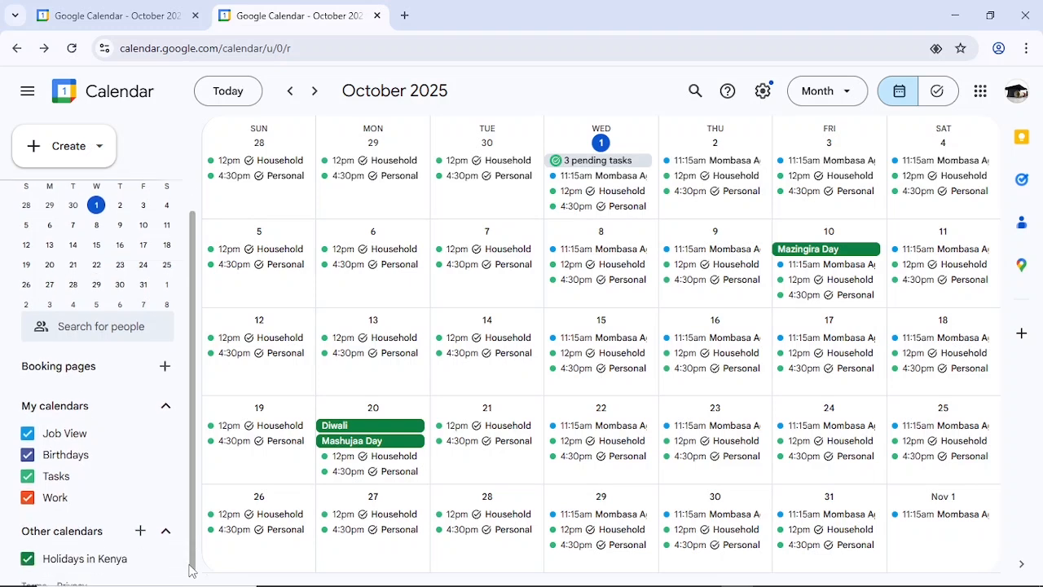
pyautogui.scroll(-1, 189, 570)
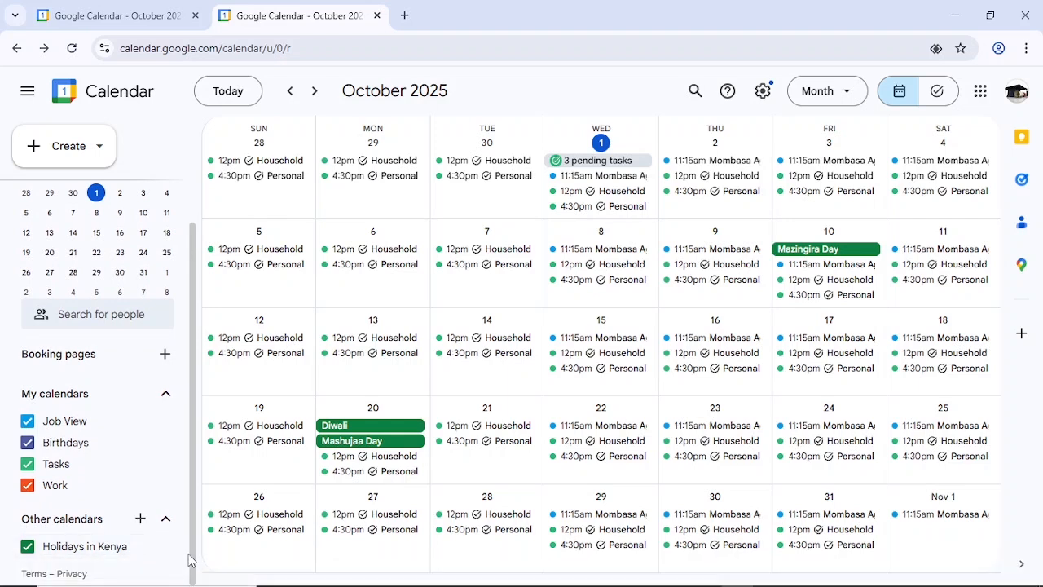
pyautogui.click(101, 155)
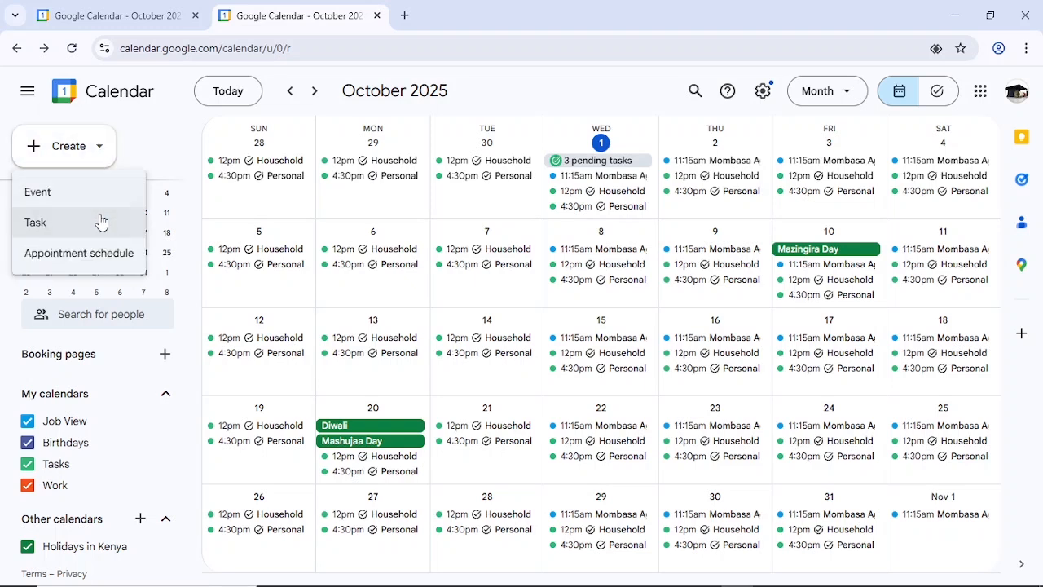
pyautogui.click(110, 261)
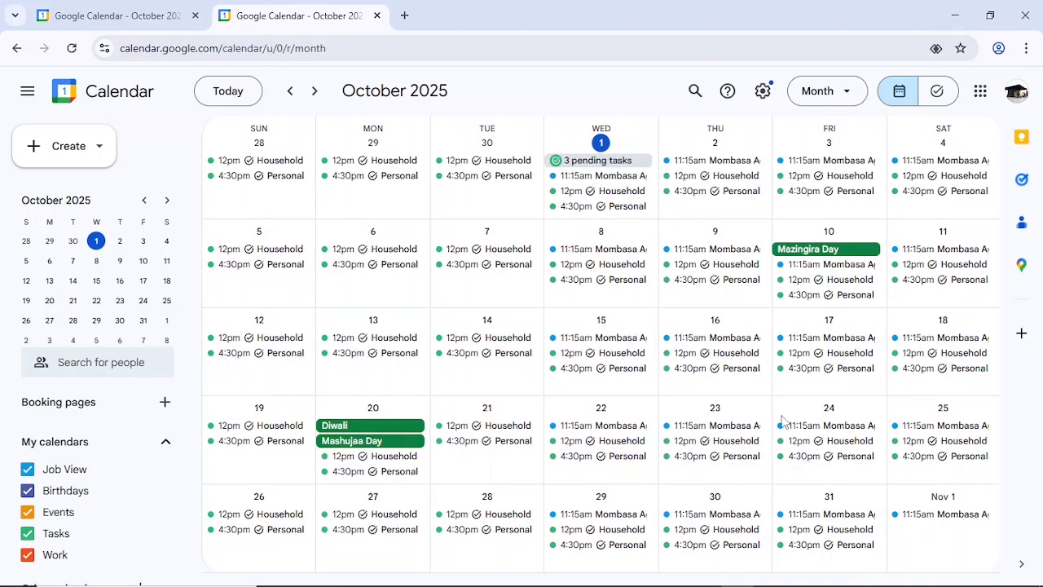
# Create a new calendar event titled "Comedy Show"
pyautogui.click(99, 153)
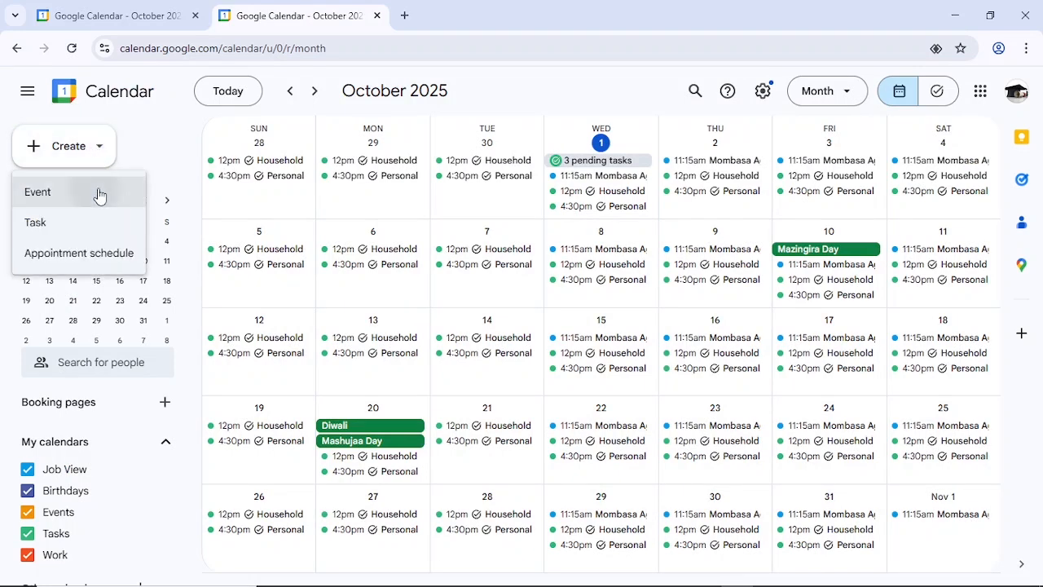
pyautogui.click(98, 194)
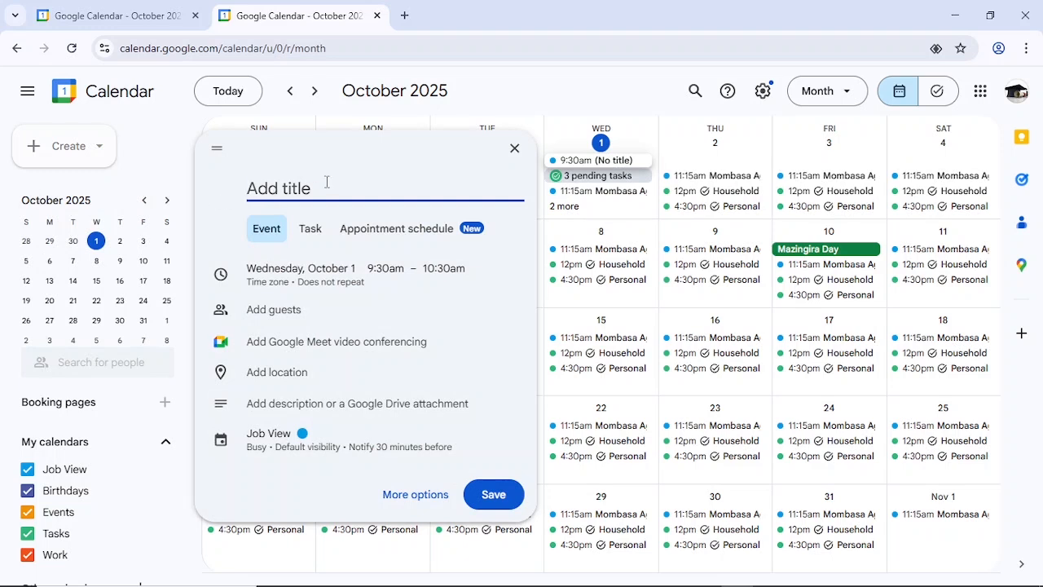
pyautogui.write('Com')
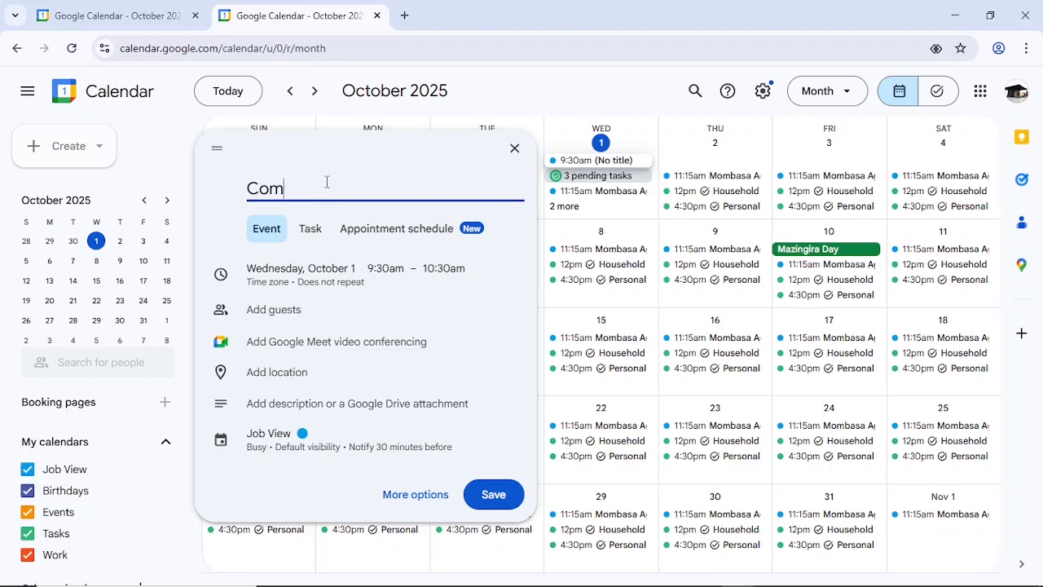
pyautogui.write('edy Show')
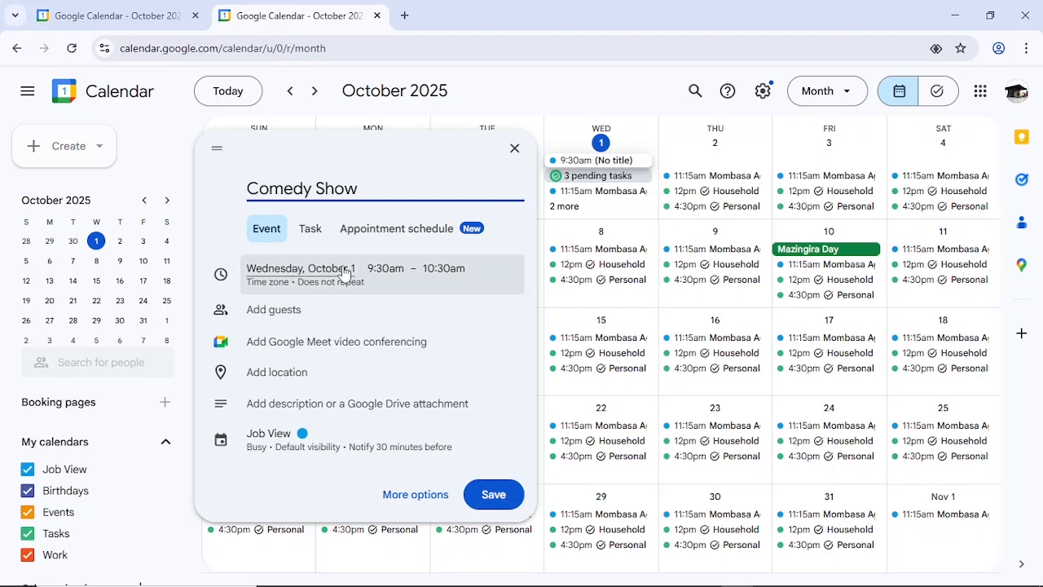
# Set the Comedy Show event's time to start at 4:30pm and end at 6:00pm
pyautogui.click(384, 272)
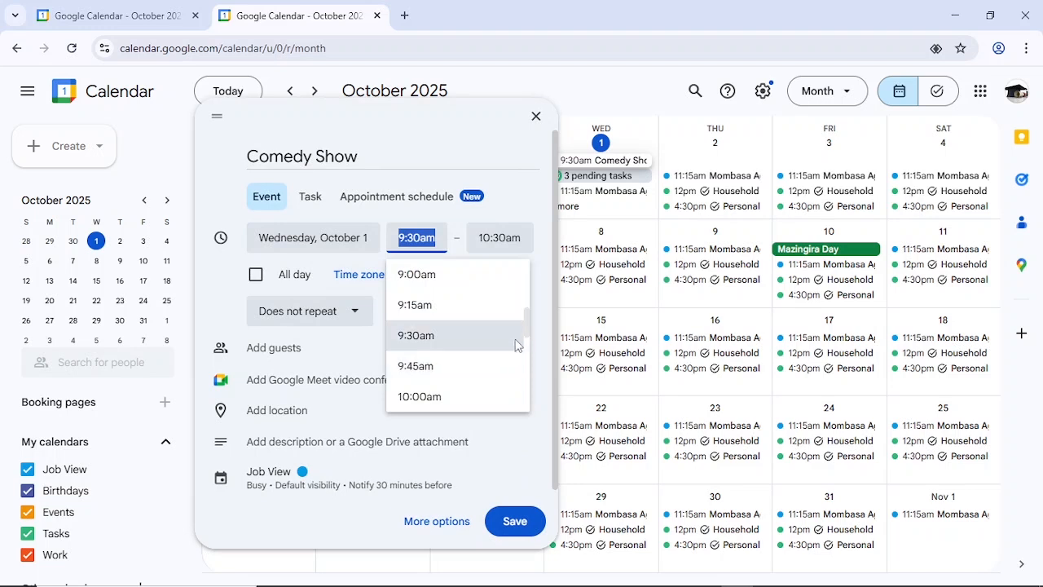
pyautogui.moveTo(526, 326); pyautogui.dragTo(523, 362)
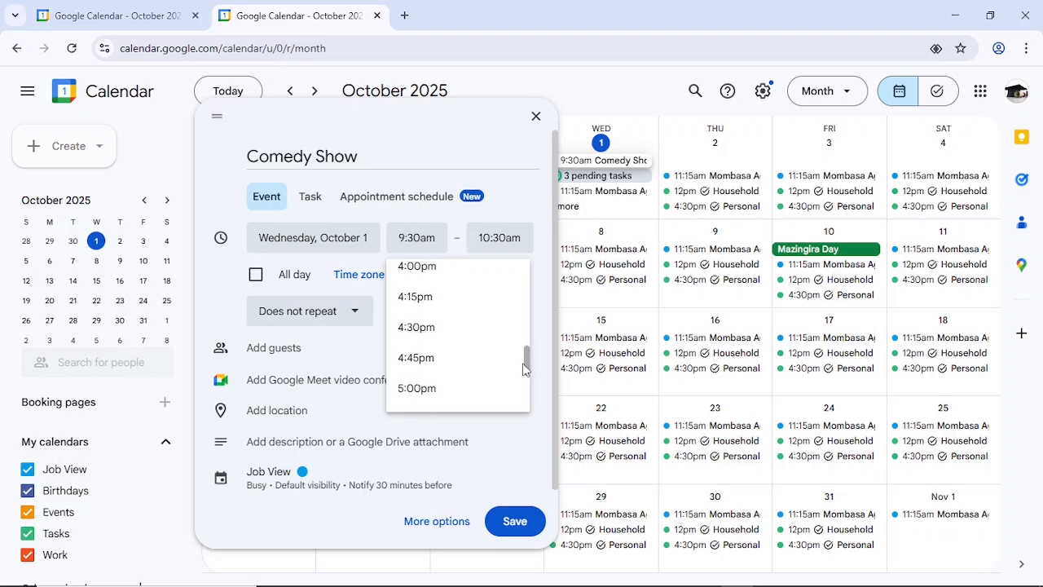
pyautogui.click(459, 328)
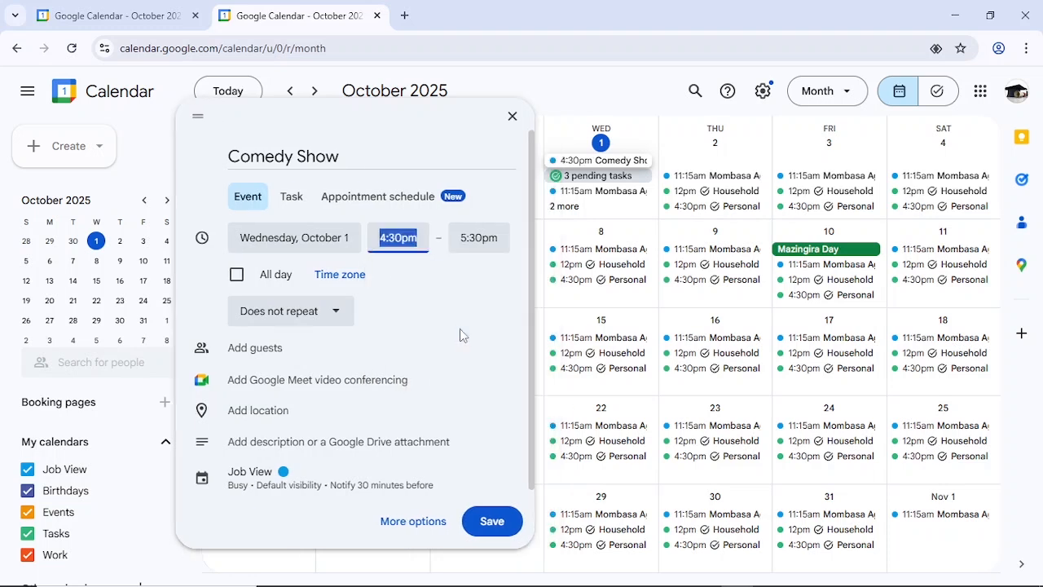
pyautogui.click(478, 237)
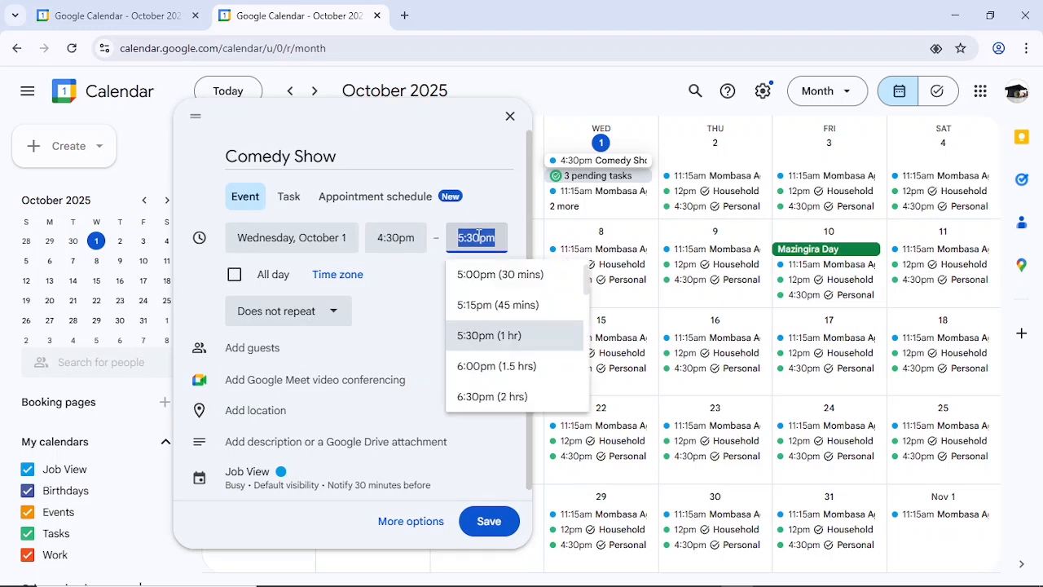
pyautogui.click(496, 367)
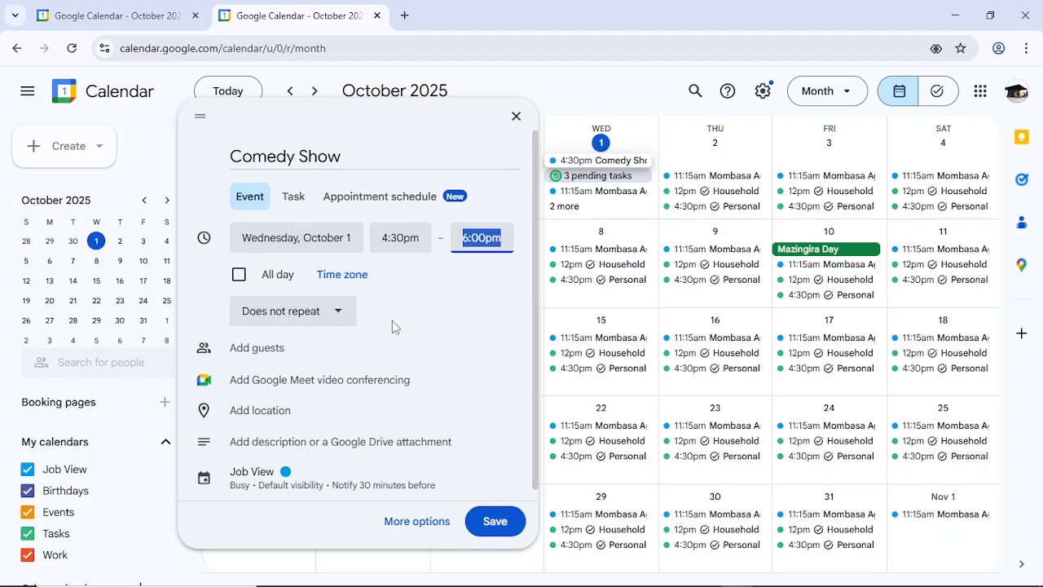
# Set the event's location to the suggested Mbaraki Sports Club in Mombasa, Kenya
pyautogui.click(322, 350)
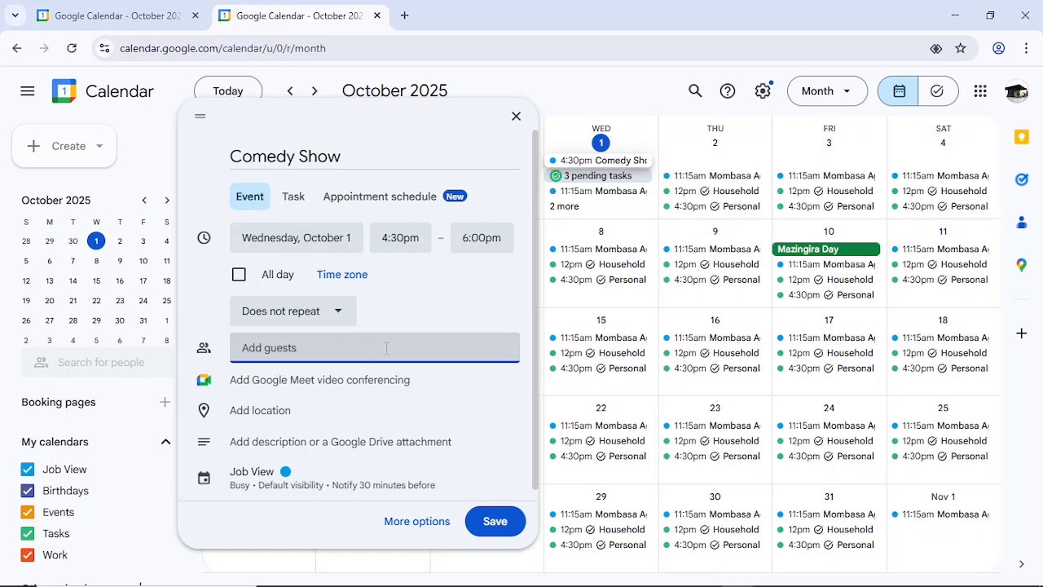
pyautogui.click(499, 421)
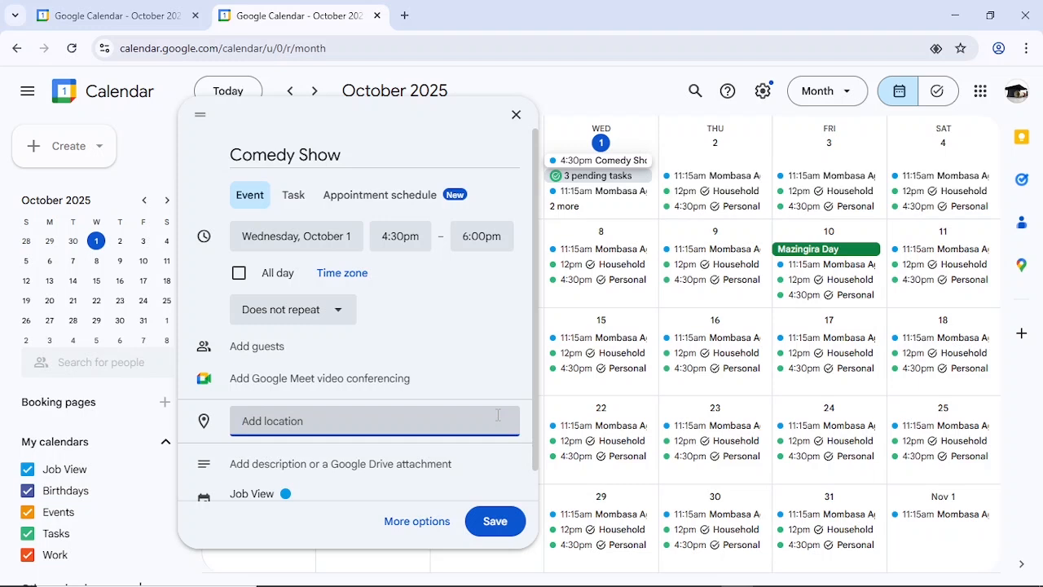
pyautogui.write('M')
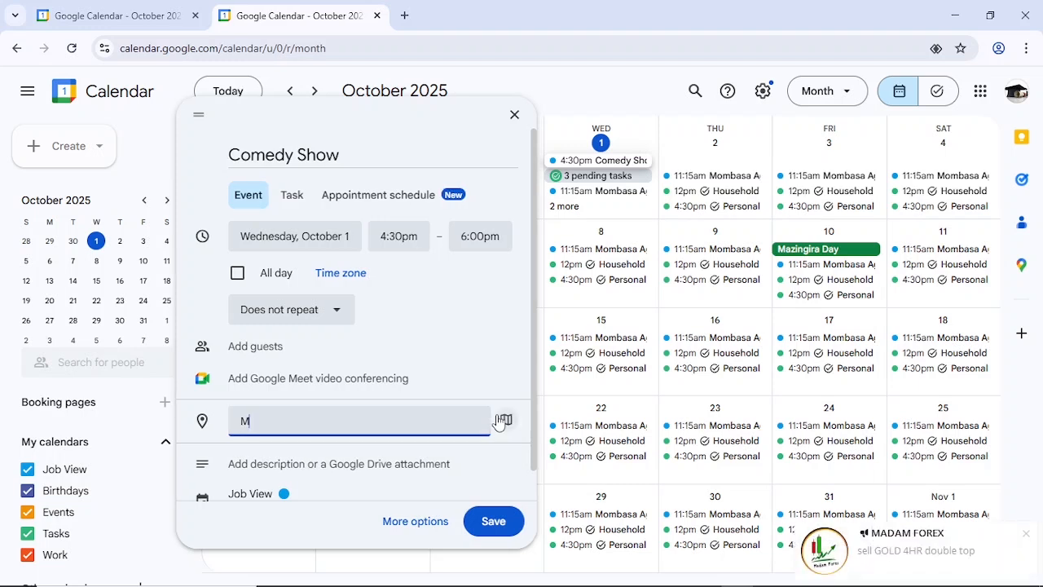
pyautogui.write('barak')
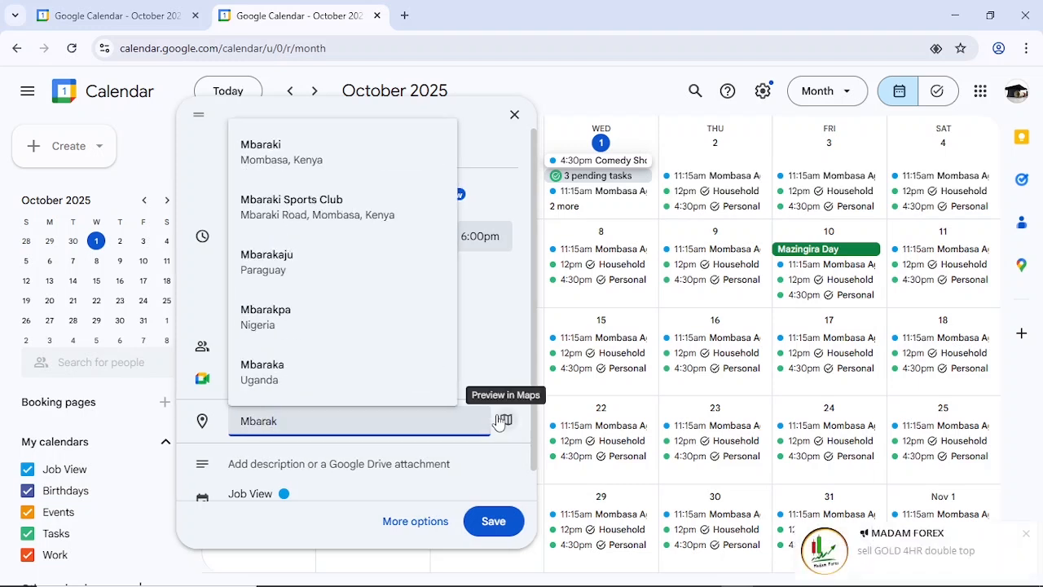
pyautogui.write('i S')
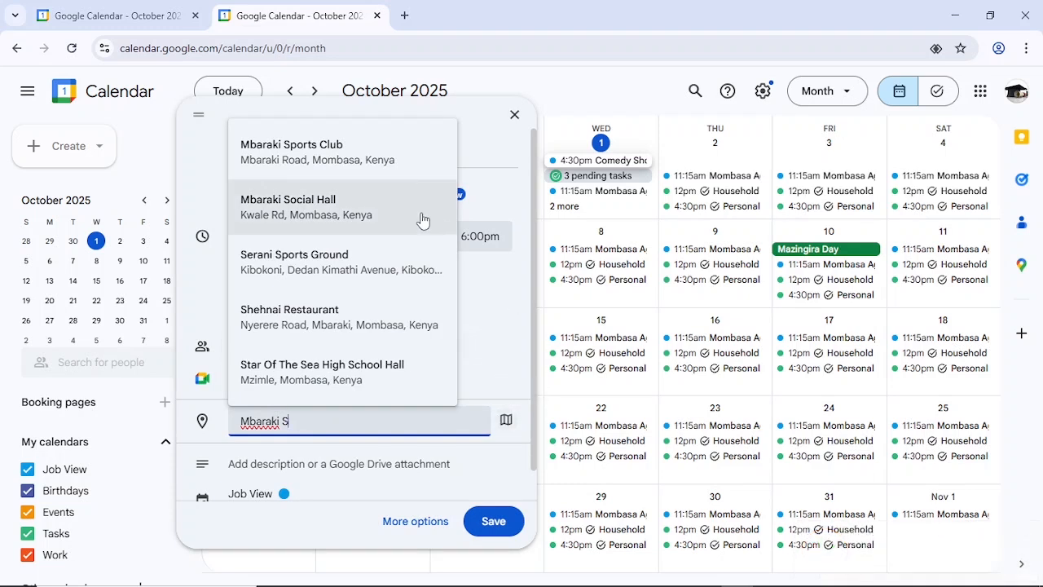
pyautogui.click(382, 159)
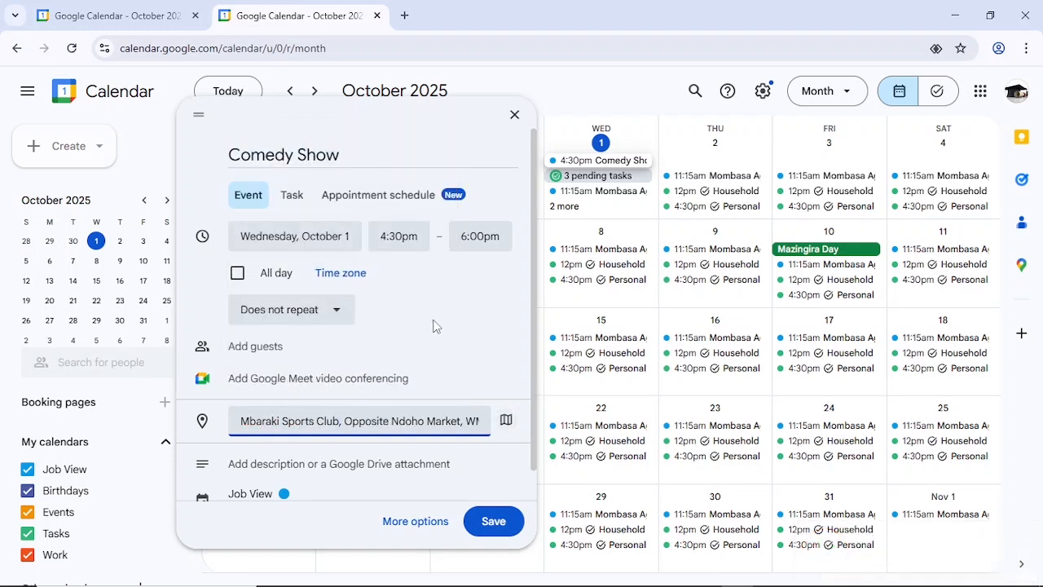
# Open the event's description field for editing and set the notification to 1 hour before
pyautogui.click(424, 458)
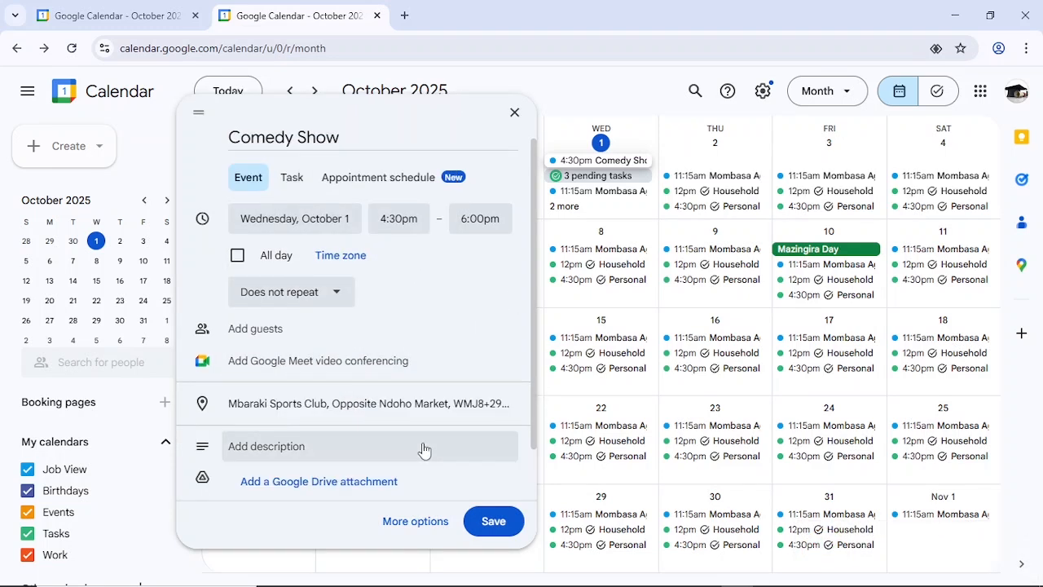
pyautogui.click(330, 448)
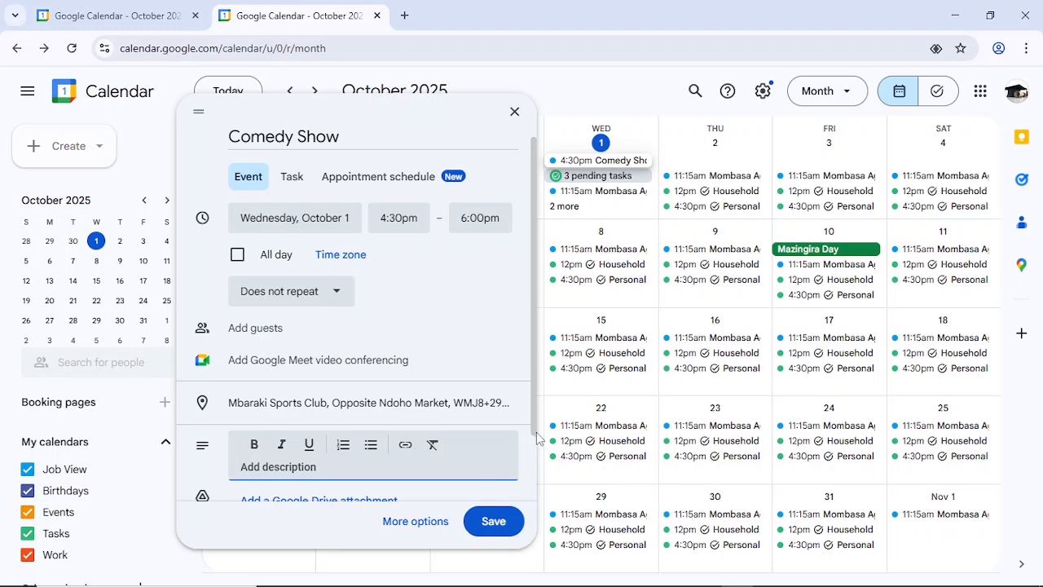
pyautogui.moveTo(536, 432); pyautogui.dragTo(535, 498)
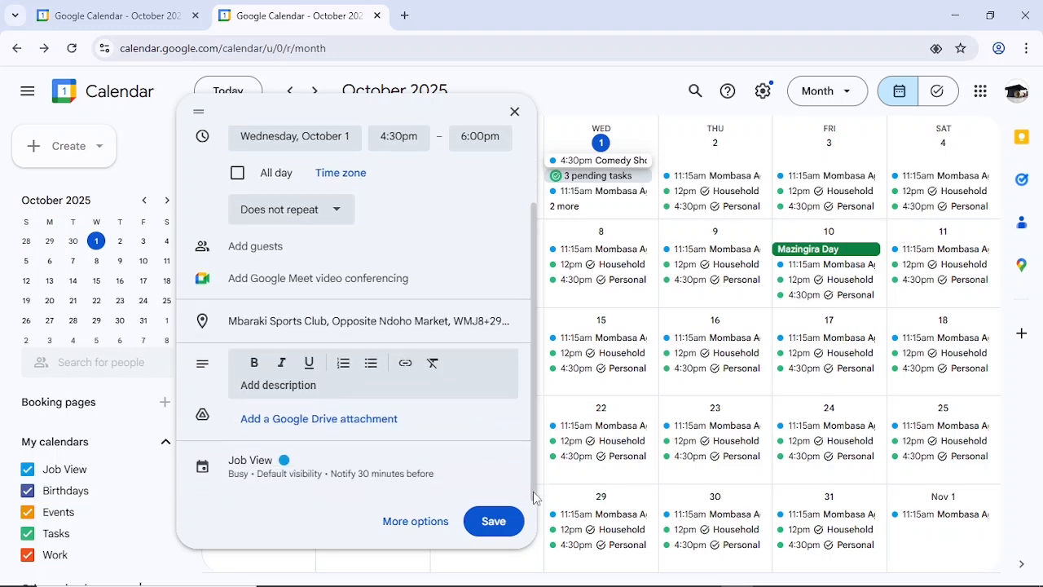
pyautogui.click(313, 479)
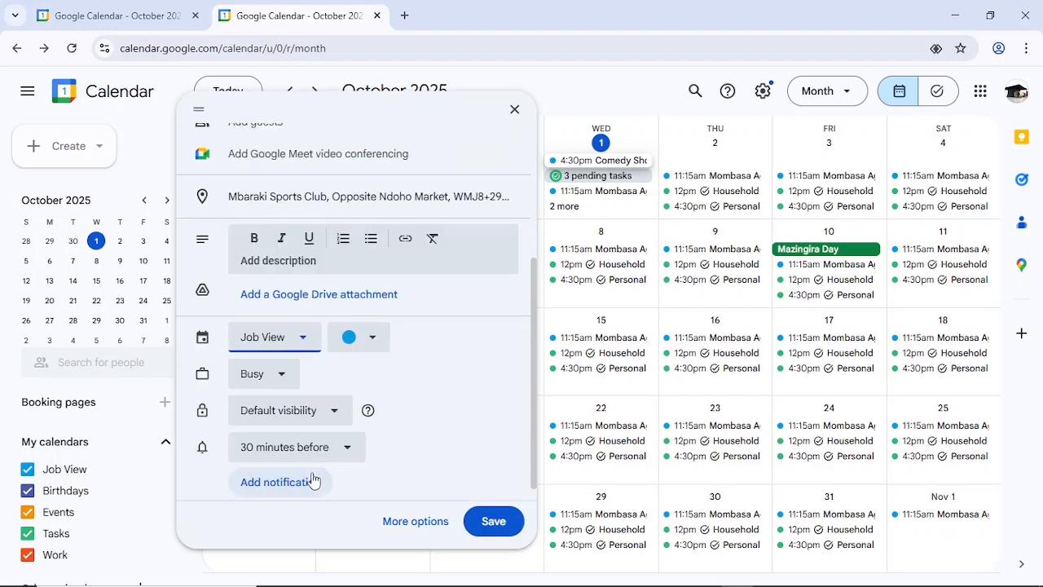
pyautogui.click(350, 458)
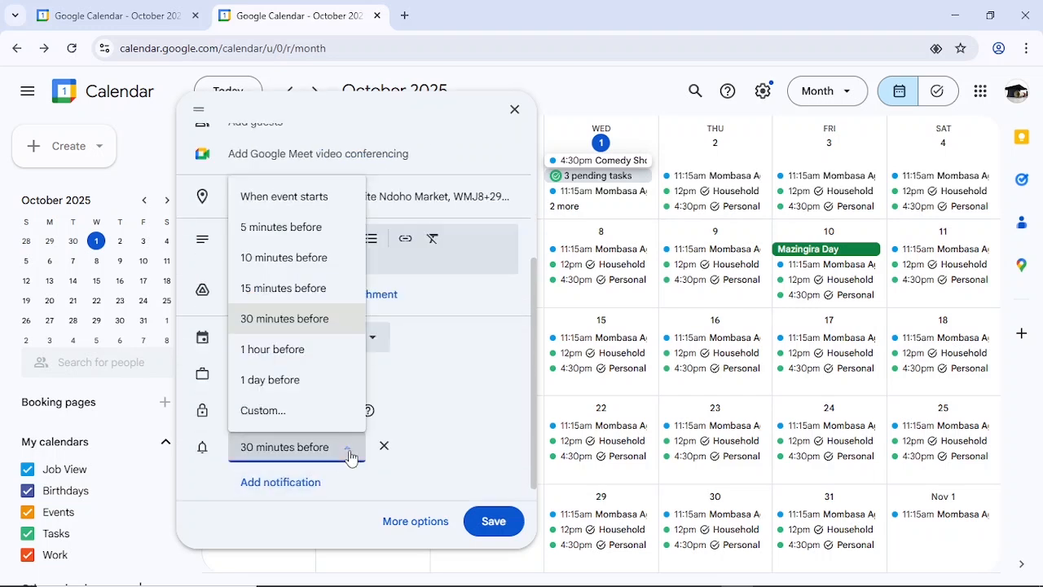
pyautogui.click(335, 367)
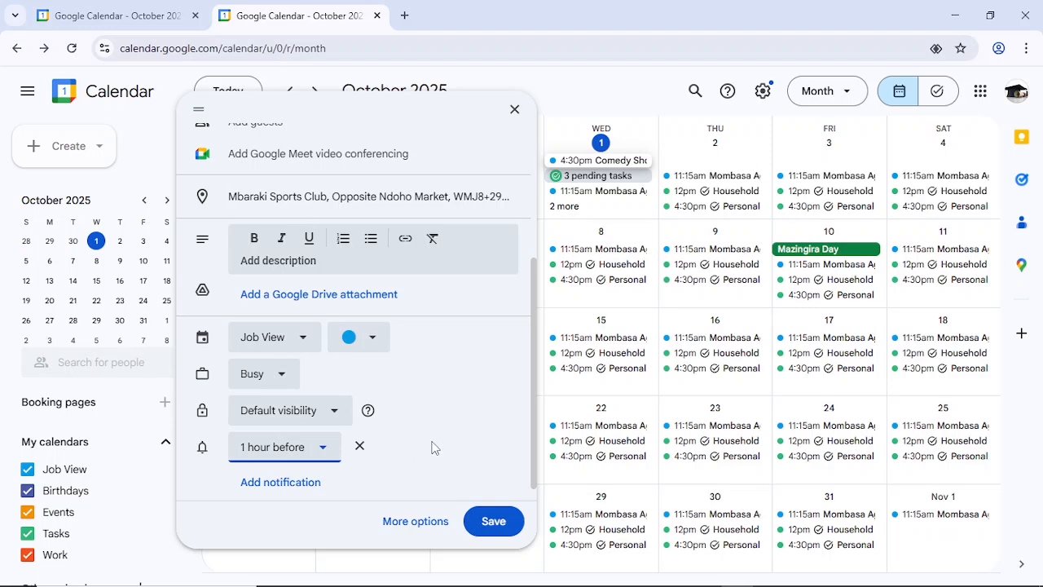
# Assign the Comedy Show event to the Events calendar and save it
pyautogui.click(302, 347)
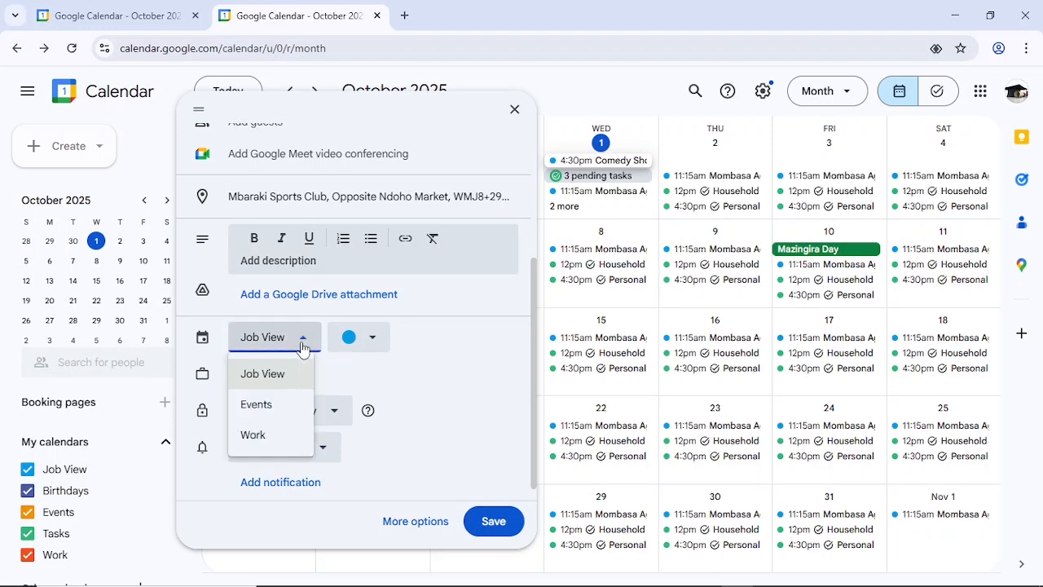
pyautogui.click(287, 412)
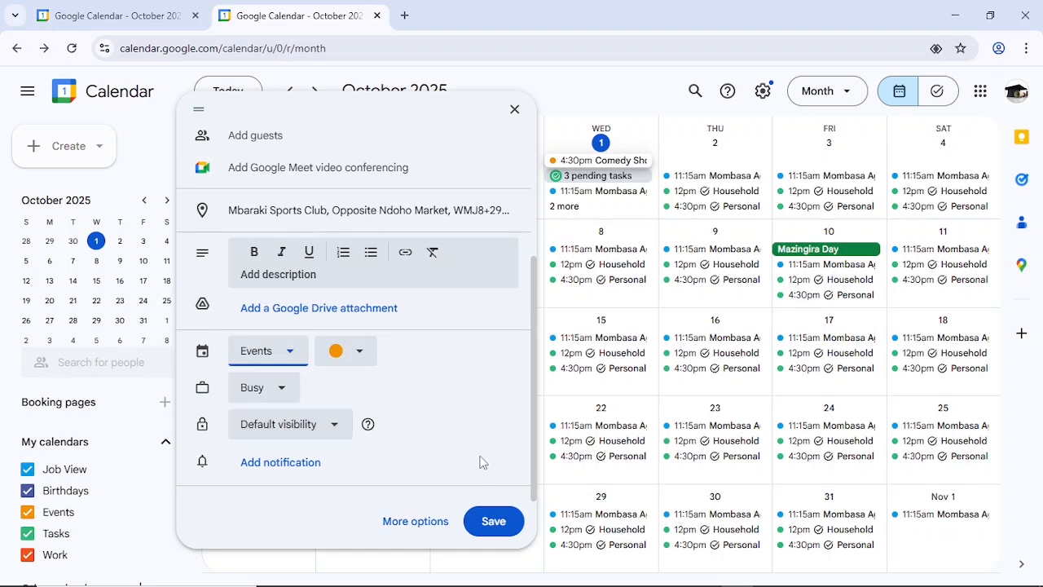
pyautogui.click(492, 528)
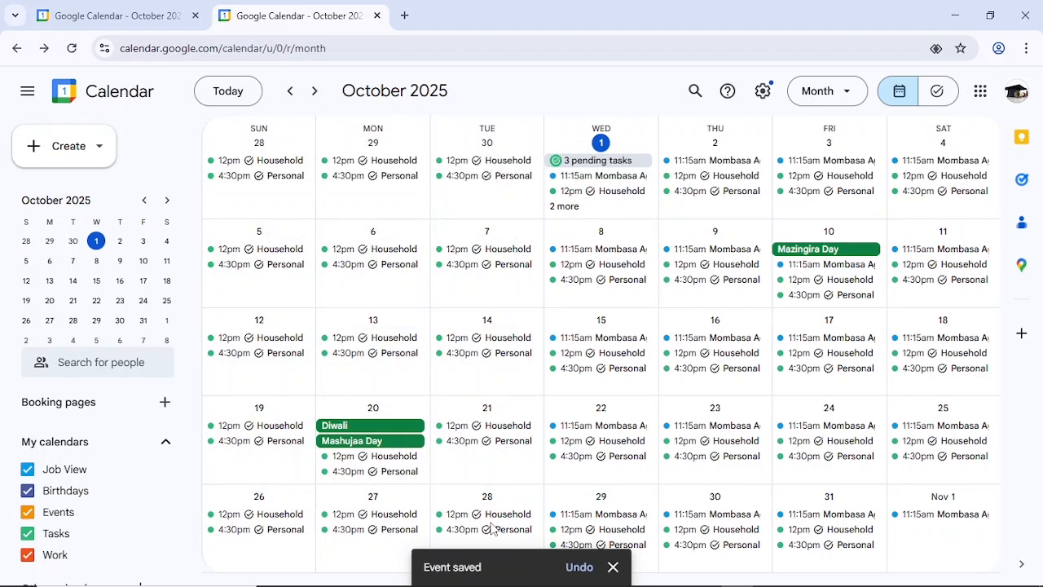
# Show the day schedule for October 1 and open the Comedy Show event for editing
pyautogui.click(96, 242)
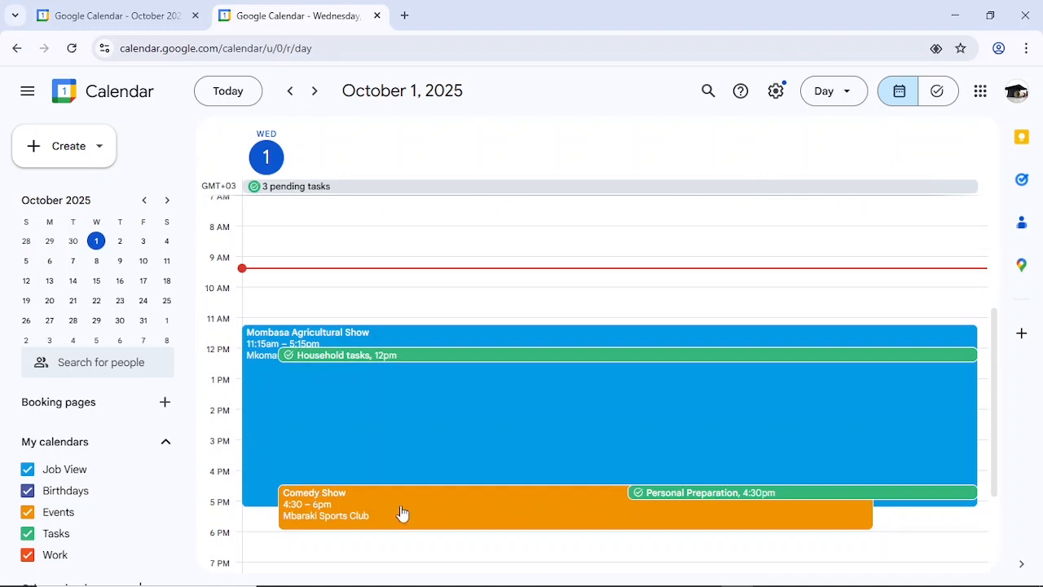
pyautogui.click(769, 524)
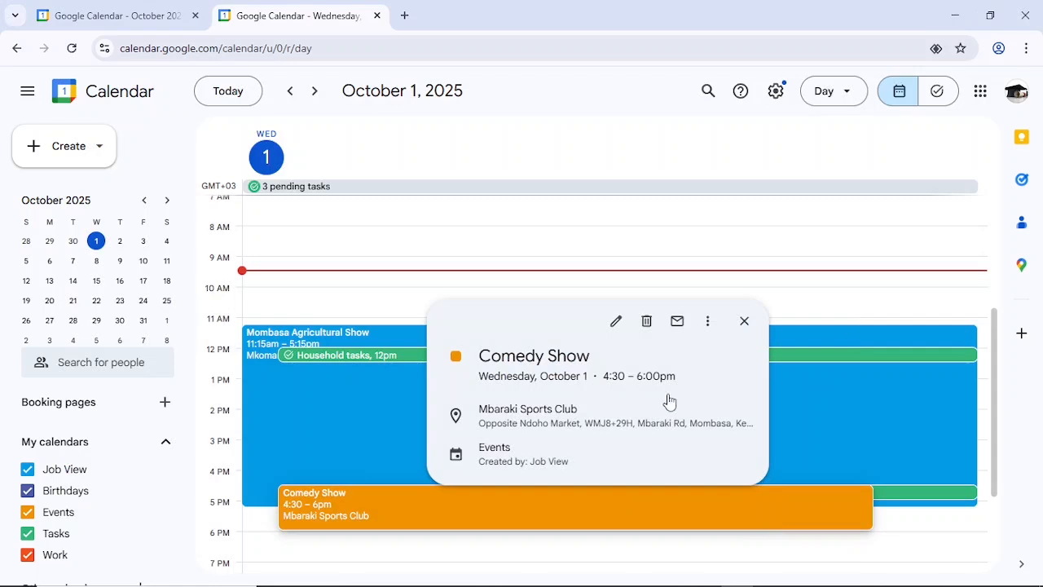
pyautogui.click(616, 326)
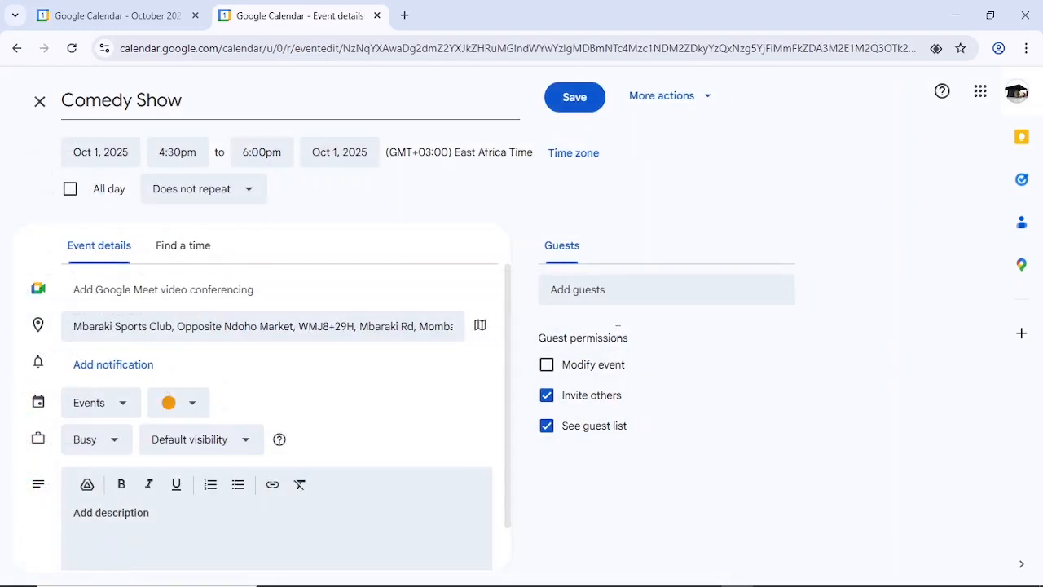
# Review the Comedy Show event's title, start time choices, repeat options and available calendars
pyautogui.click(315, 96)
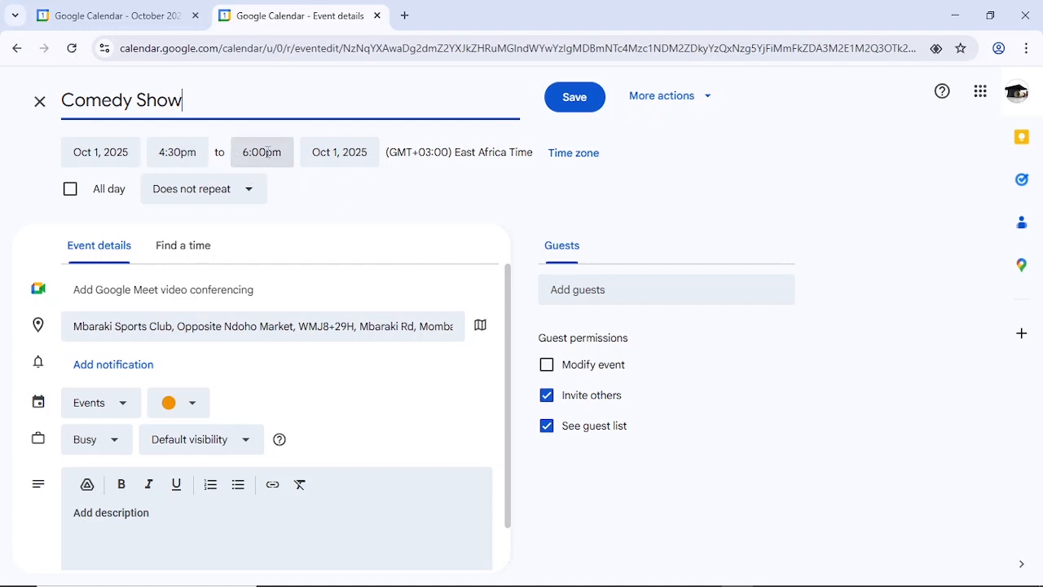
pyautogui.click(201, 162)
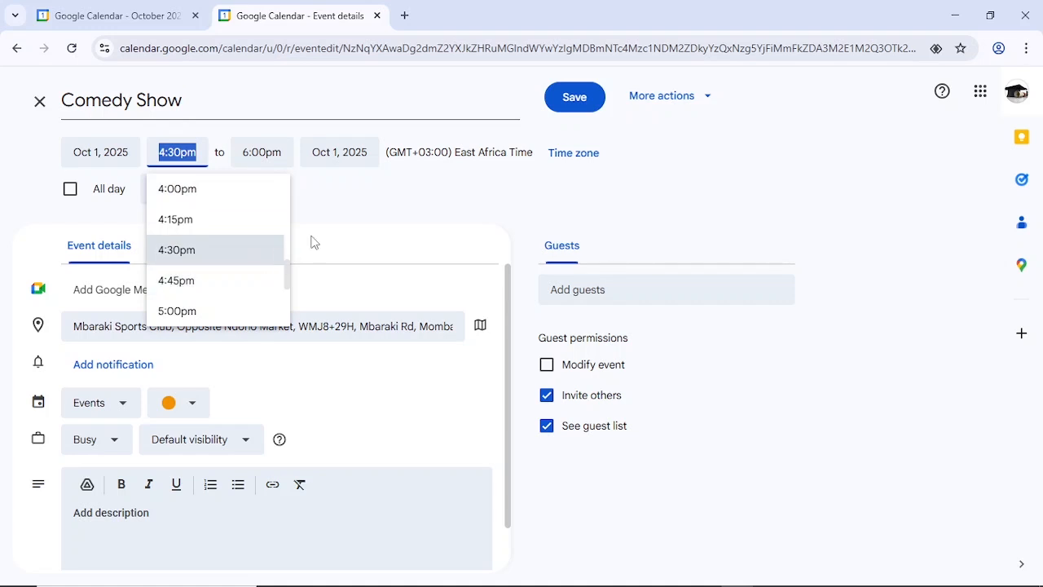
pyautogui.click(372, 193)
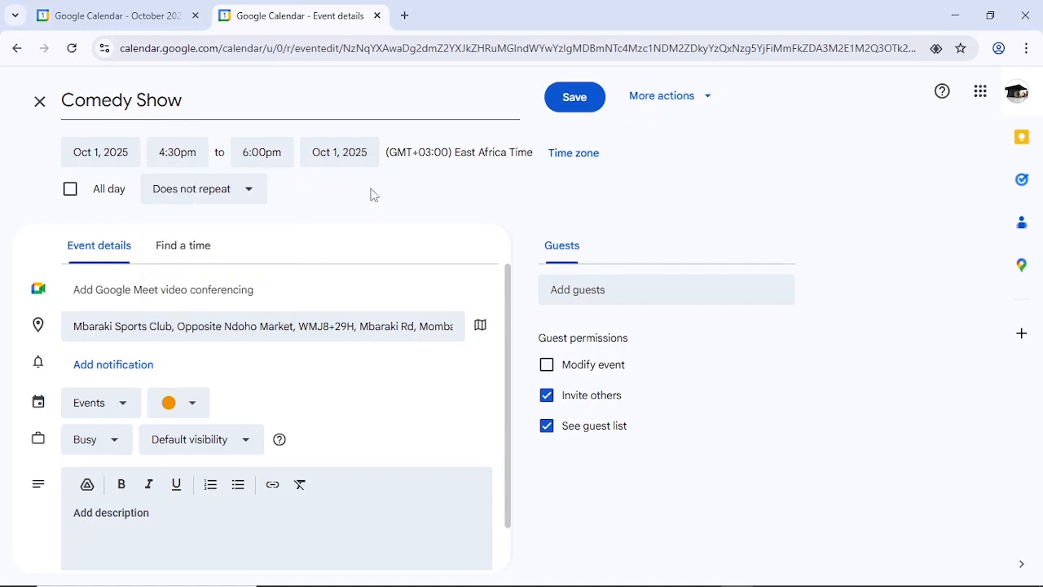
pyautogui.click(252, 205)
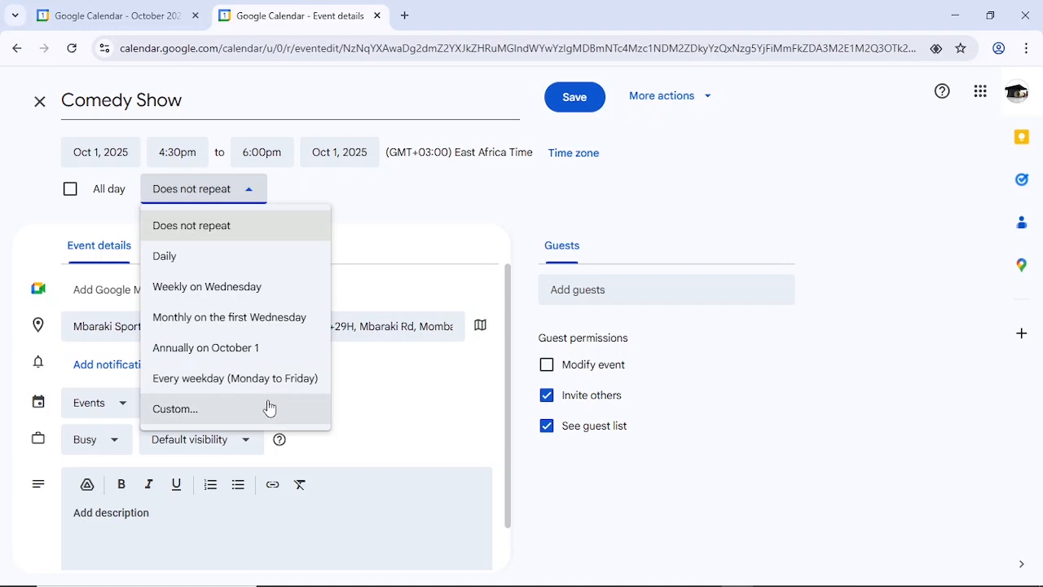
pyautogui.click(432, 195)
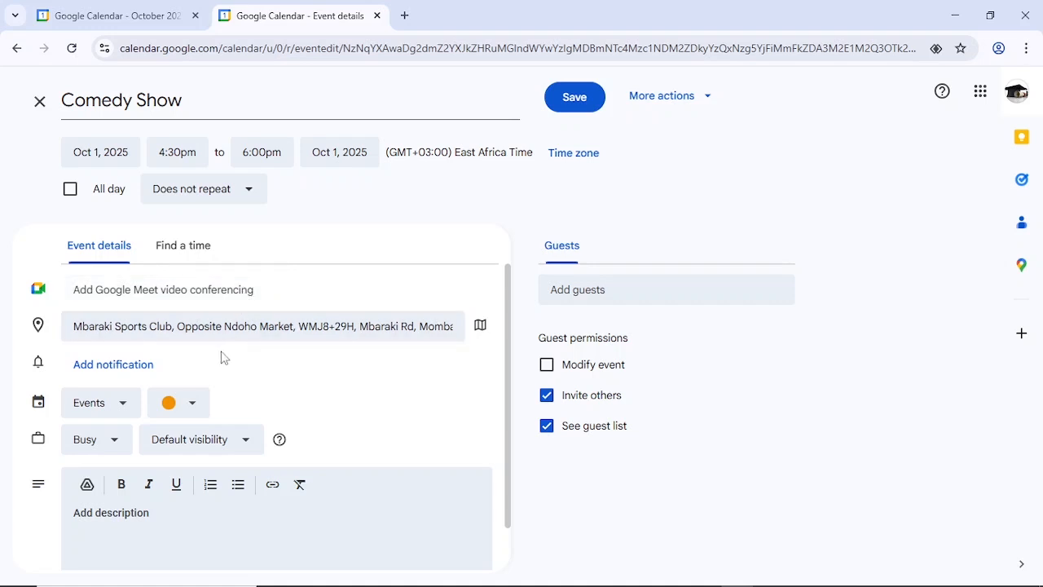
pyautogui.click(125, 408)
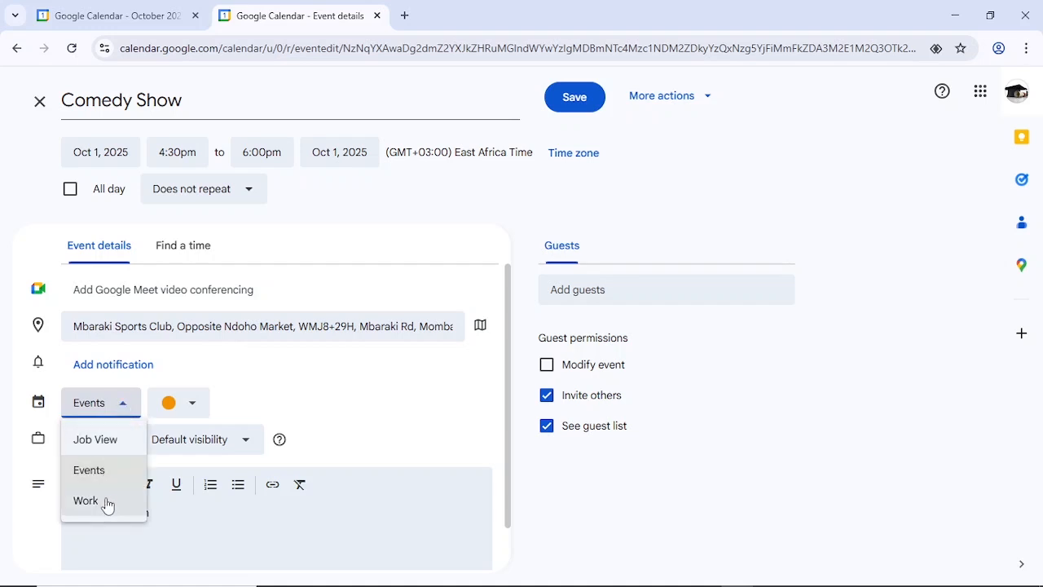
pyautogui.click(259, 398)
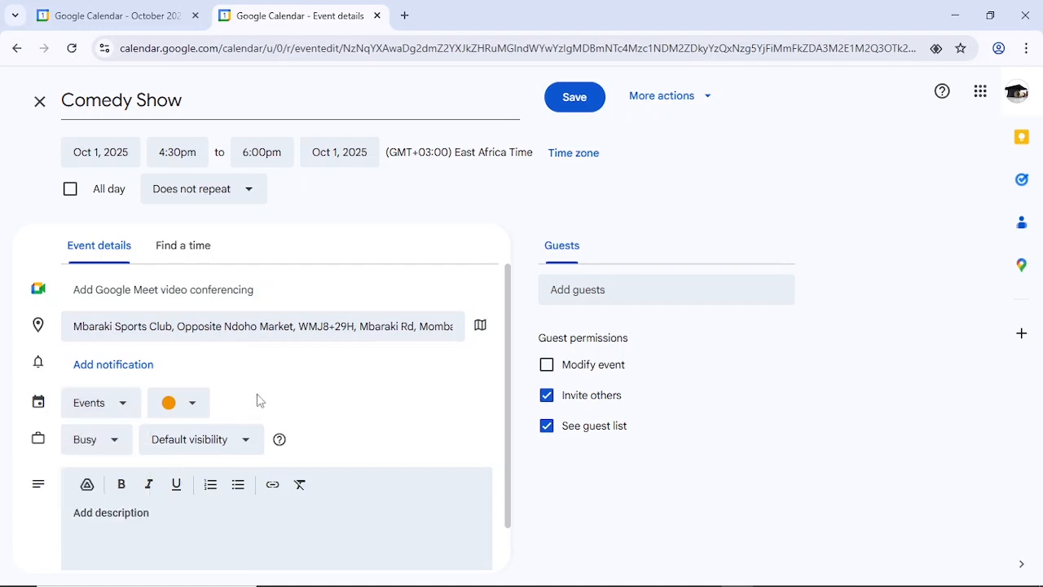
# Change the Comedy Show event's color to yellow
pyautogui.click(194, 408)
pyautogui.click(181, 420)
# Review the availability and visibility options of the Comedy Show event
pyautogui.click(116, 444)
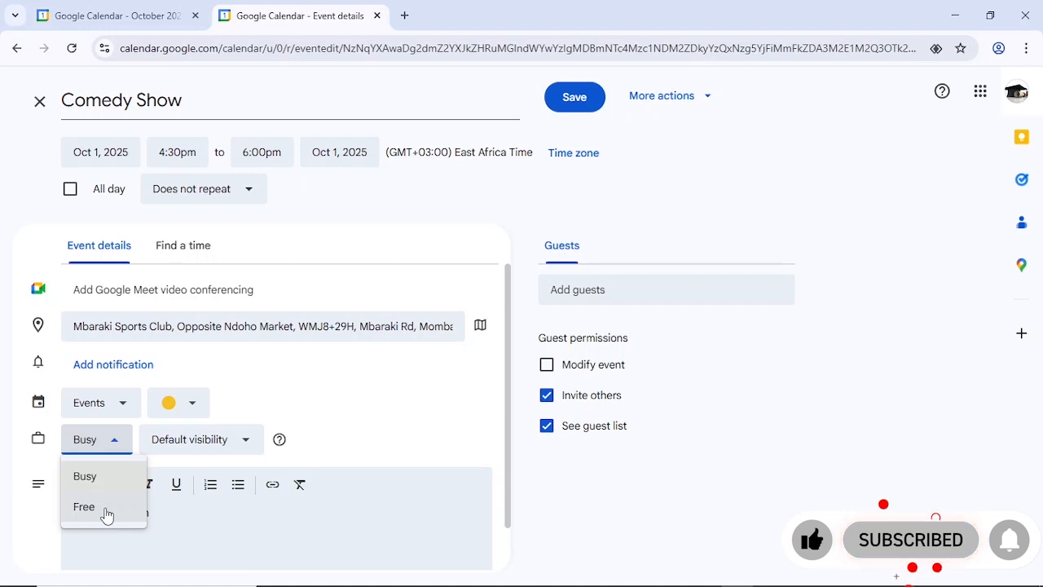
pyautogui.click(355, 368)
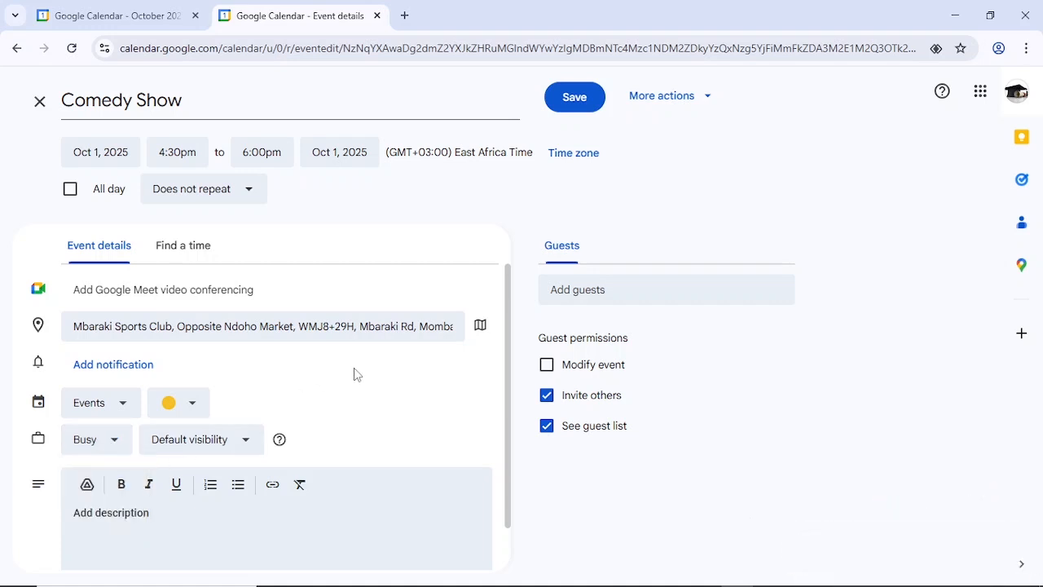
pyautogui.click(248, 448)
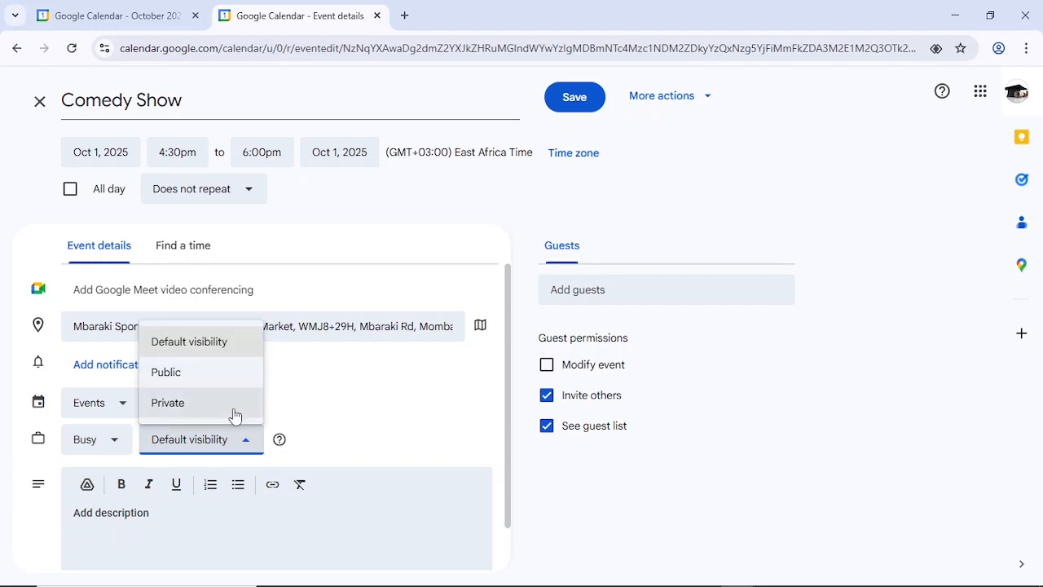
pyautogui.click(345, 421)
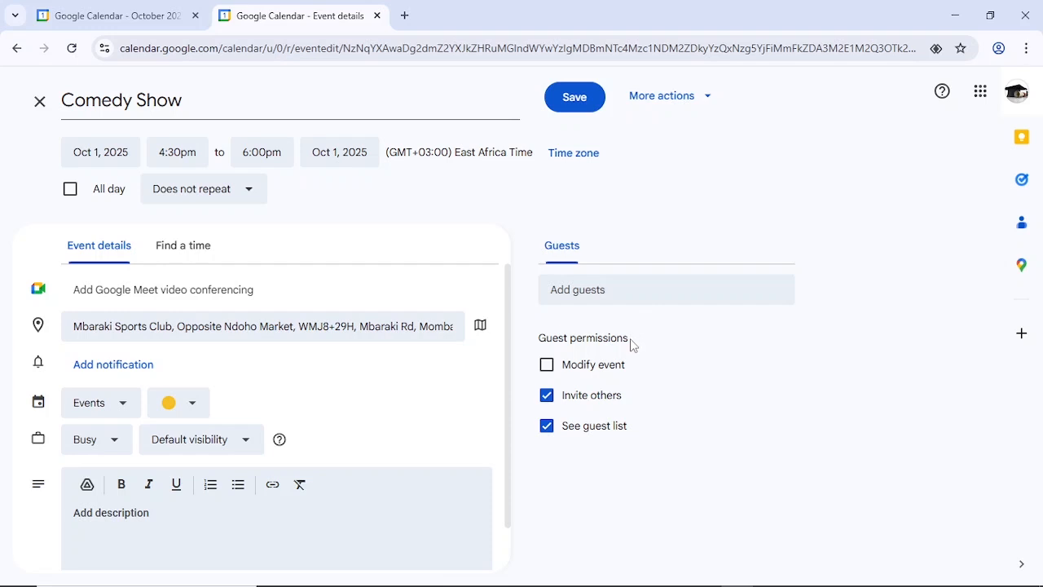
# Toggle the guests' Modify event permission on and back off, and save the Comedy Show event
pyautogui.click(547, 365)
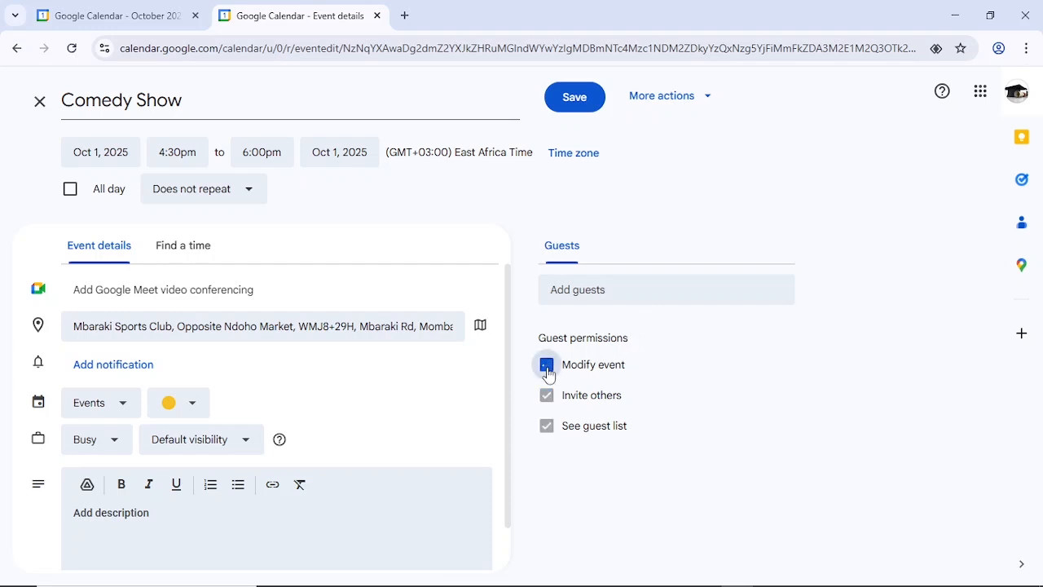
pyautogui.click(604, 372)
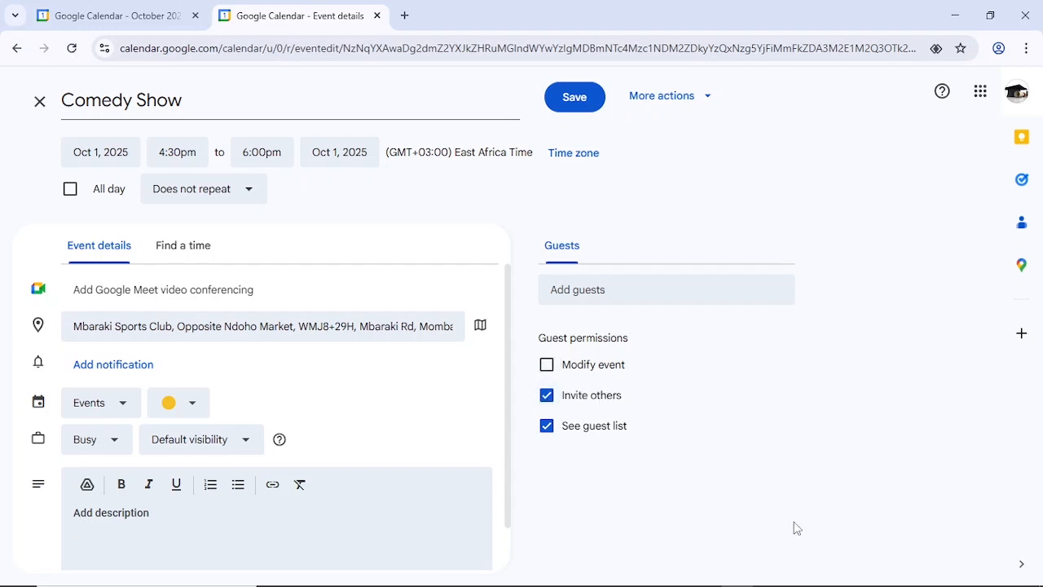
pyautogui.click(570, 101)
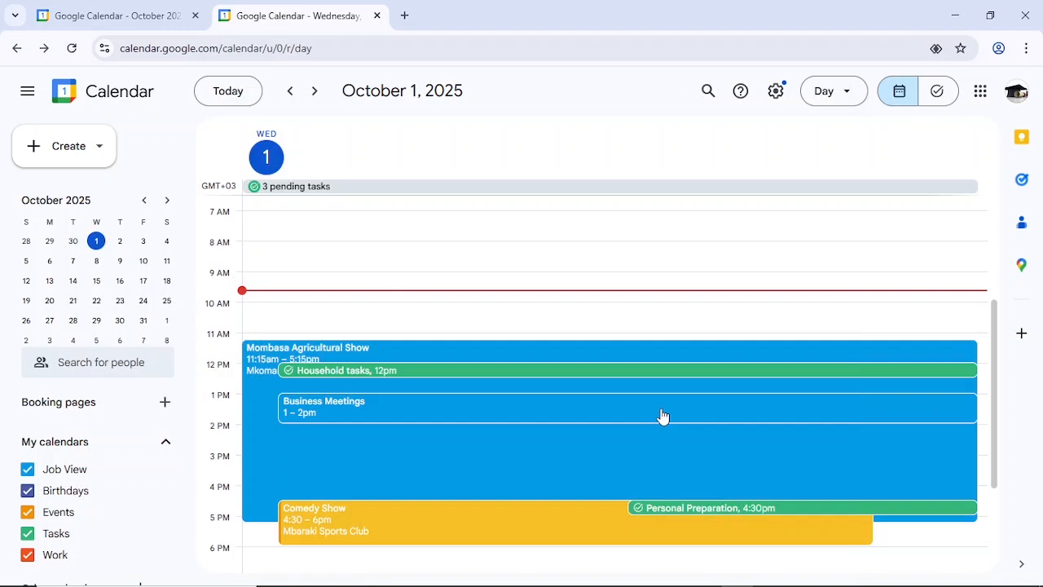
# Set the Business Meetings event on October 1 to repeat weekly on Wednesday and save it
pyautogui.click(661, 415)
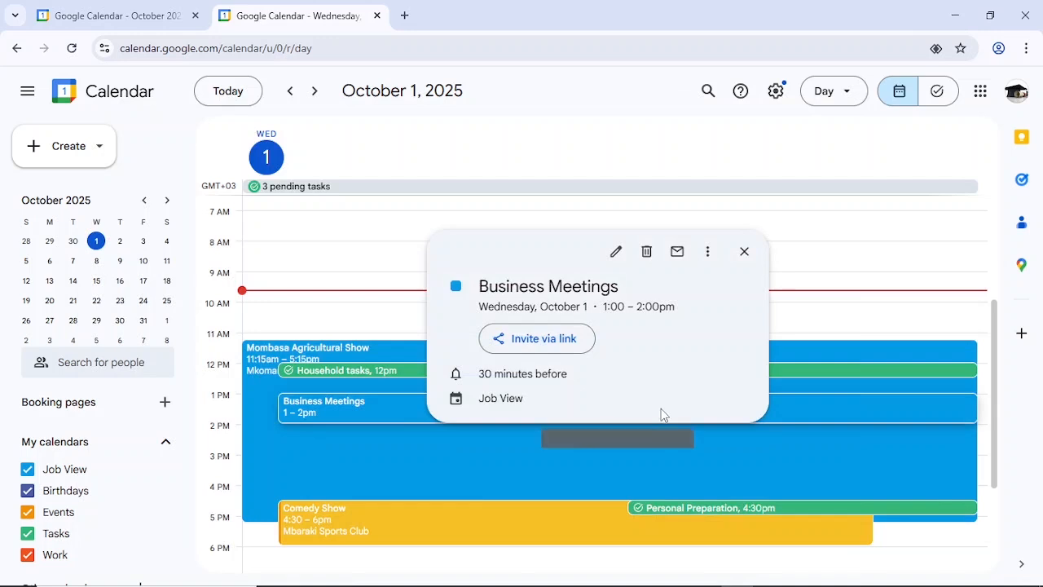
pyautogui.click(619, 259)
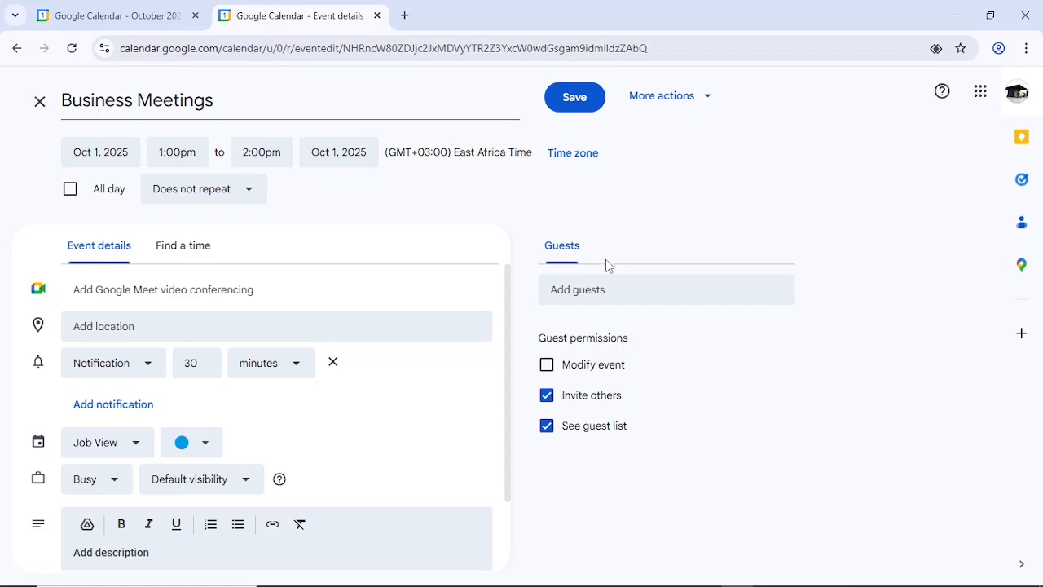
pyautogui.click(249, 196)
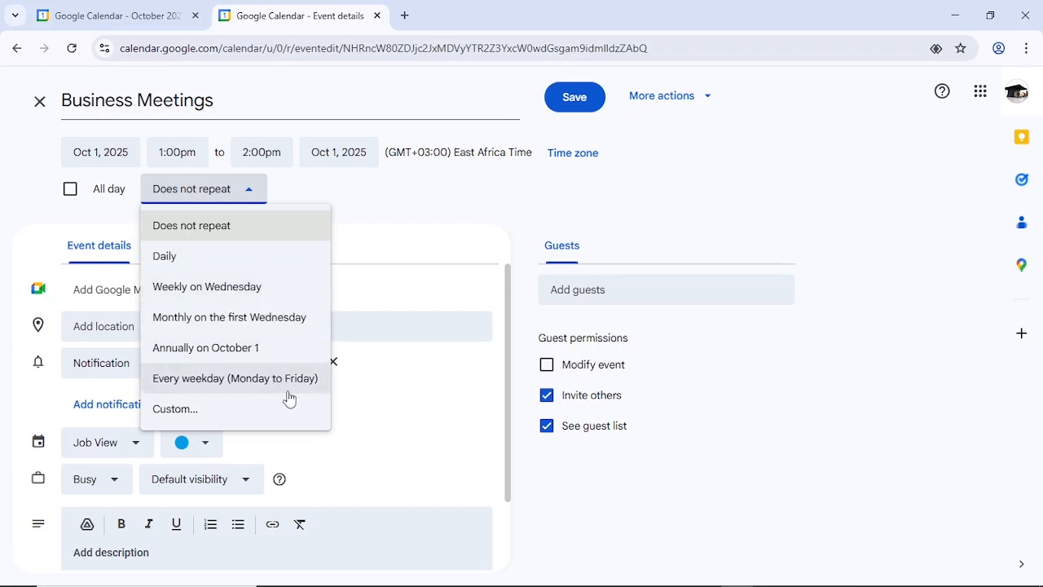
pyautogui.click(291, 295)
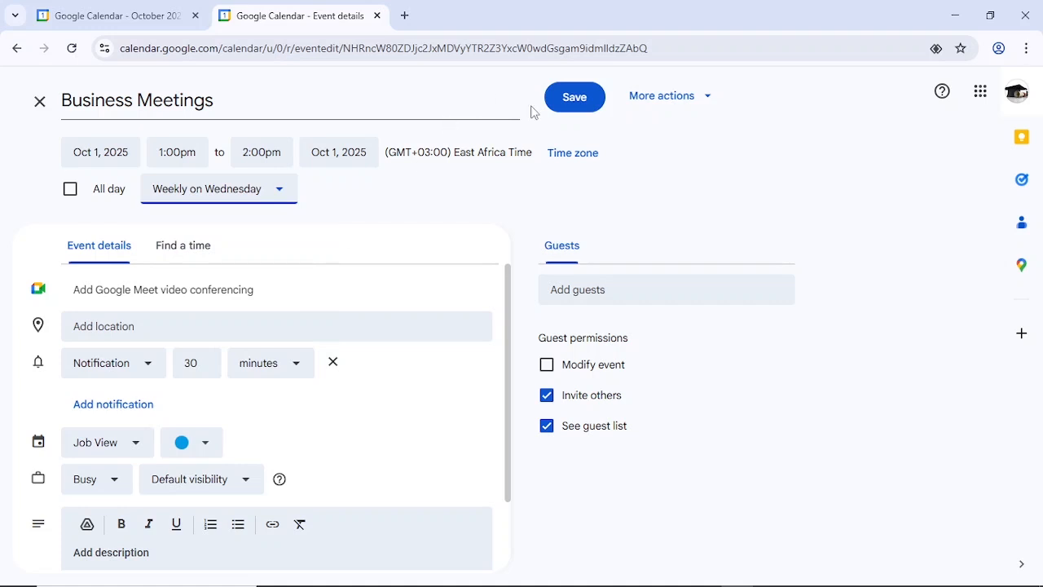
pyautogui.click(576, 107)
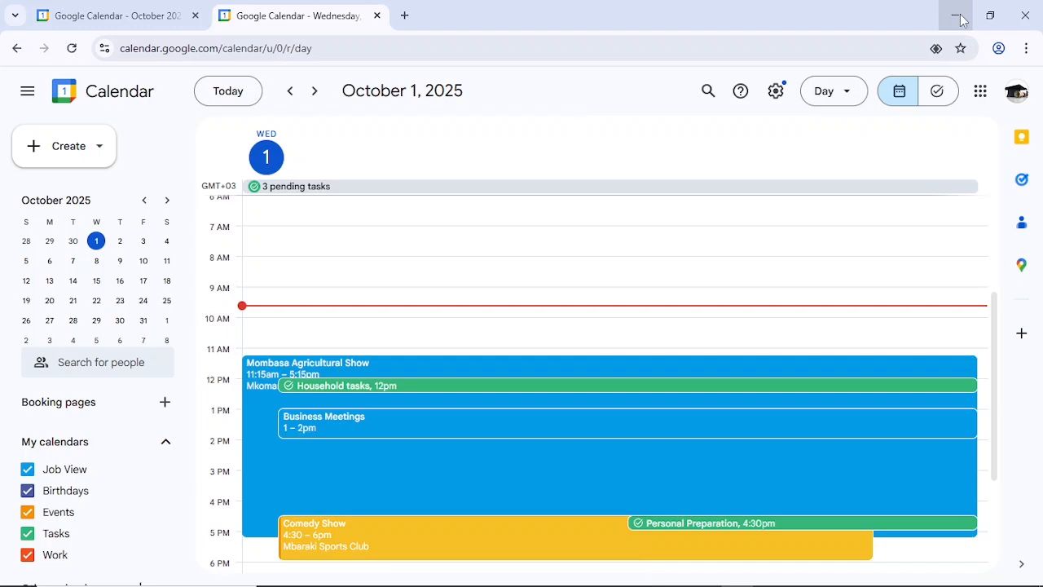
# Display the calendar by month and by day, and look through the October 1 schedule
pyautogui.press('m')
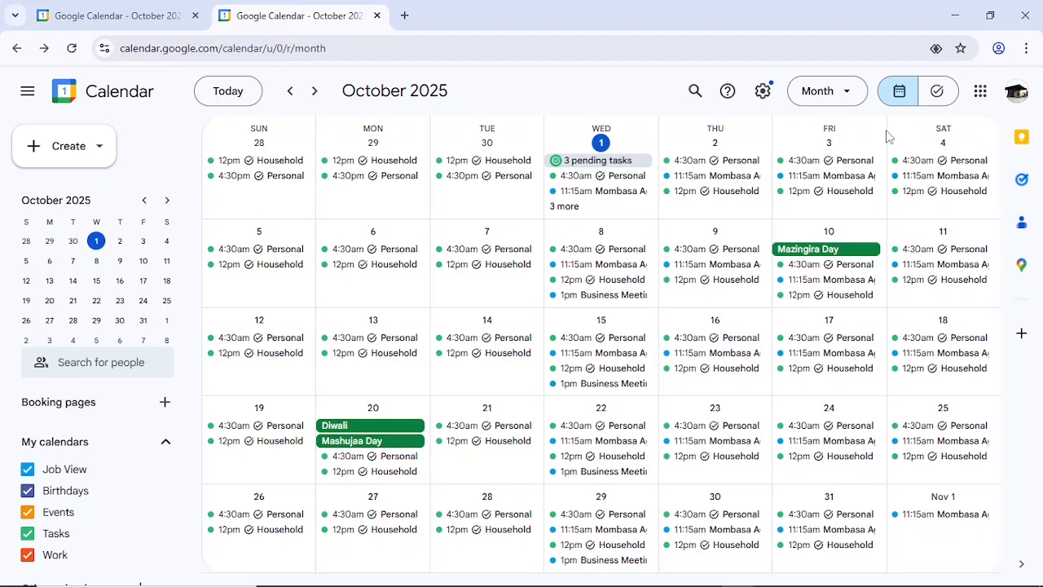
pyautogui.click(848, 99)
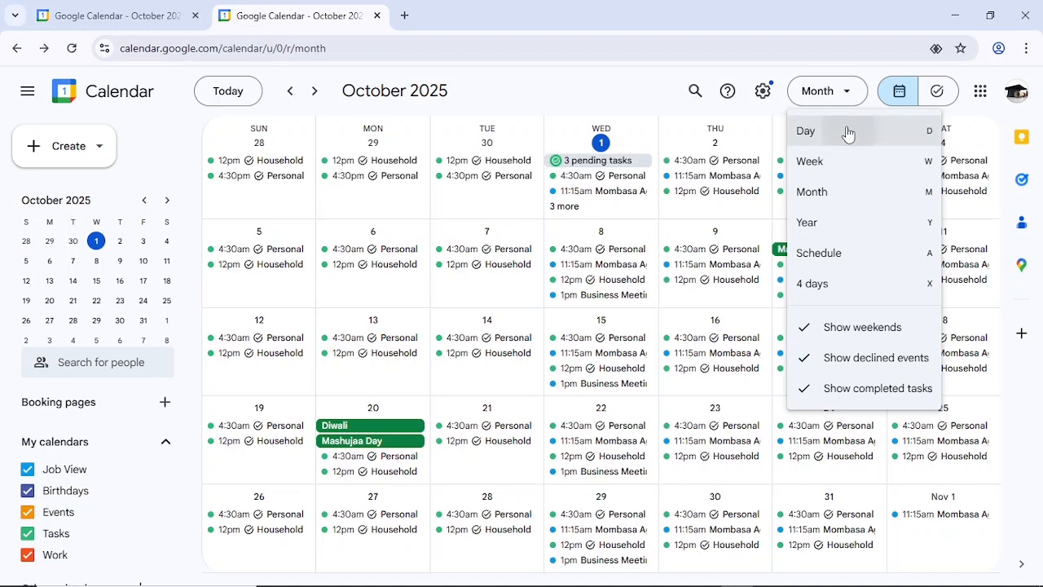
pyautogui.click(846, 132)
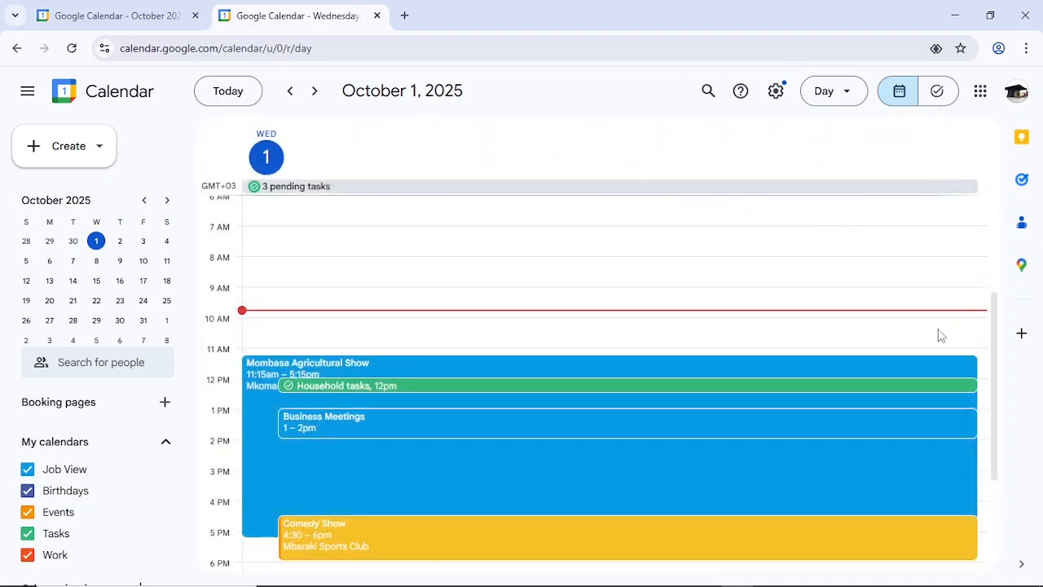
pyautogui.moveTo(994, 372); pyautogui.dragTo(1017, 419)
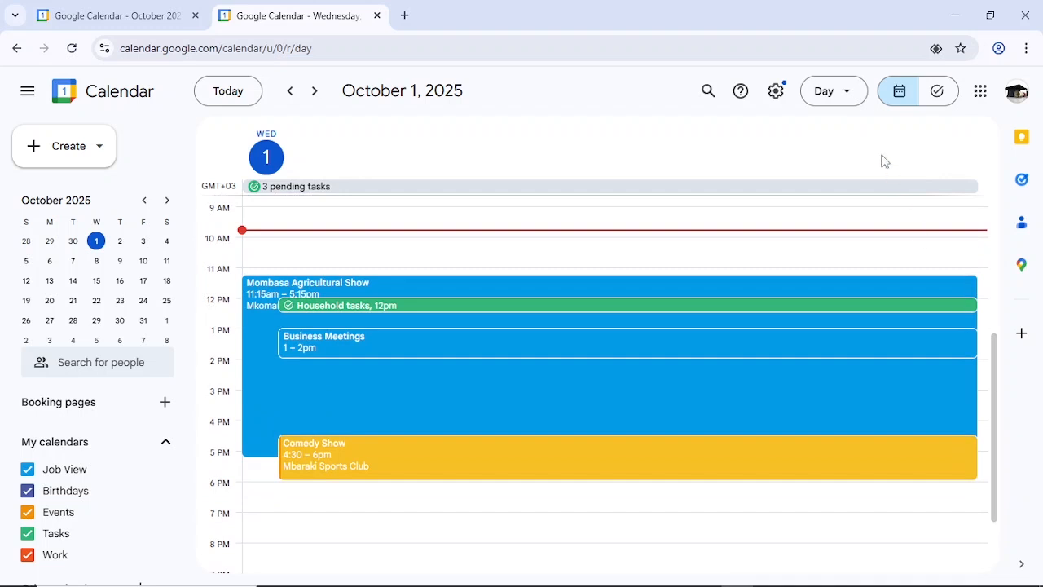
# Switch the calendar to the Week view and look through the week's schedule
pyautogui.click(854, 97)
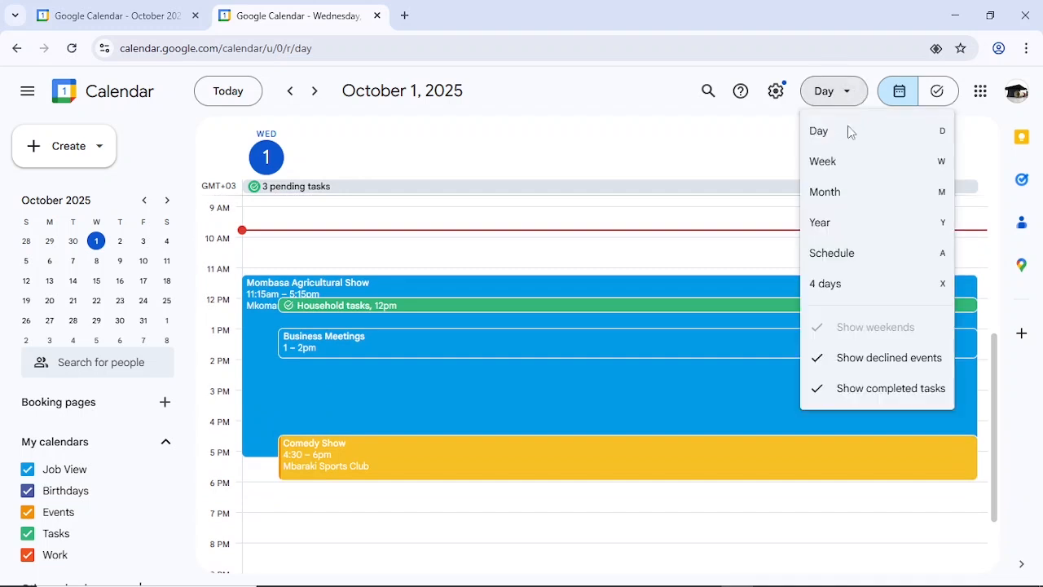
pyautogui.click(866, 171)
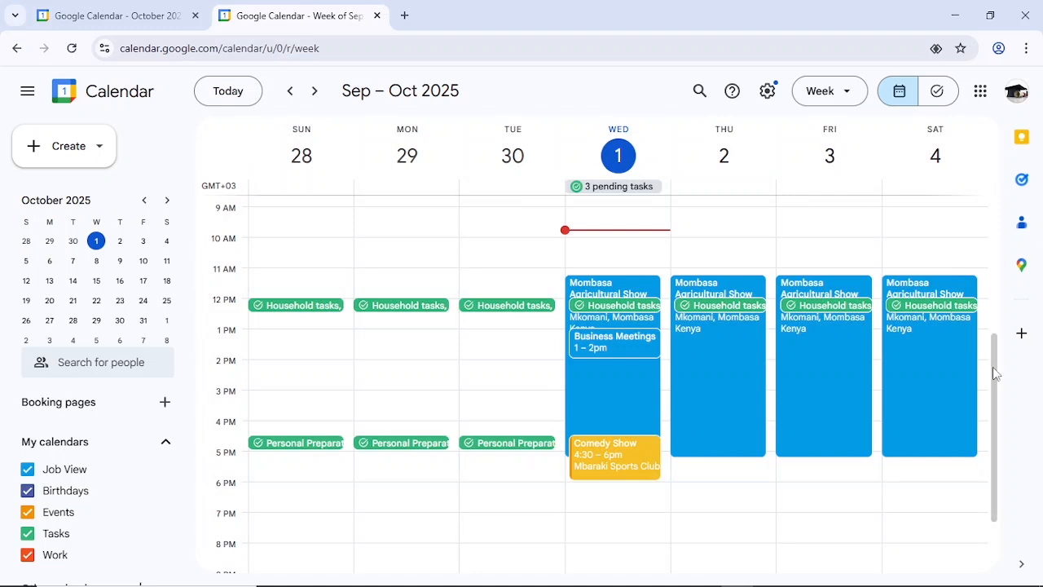
pyautogui.moveTo(993, 373); pyautogui.dragTo(1028, 374)
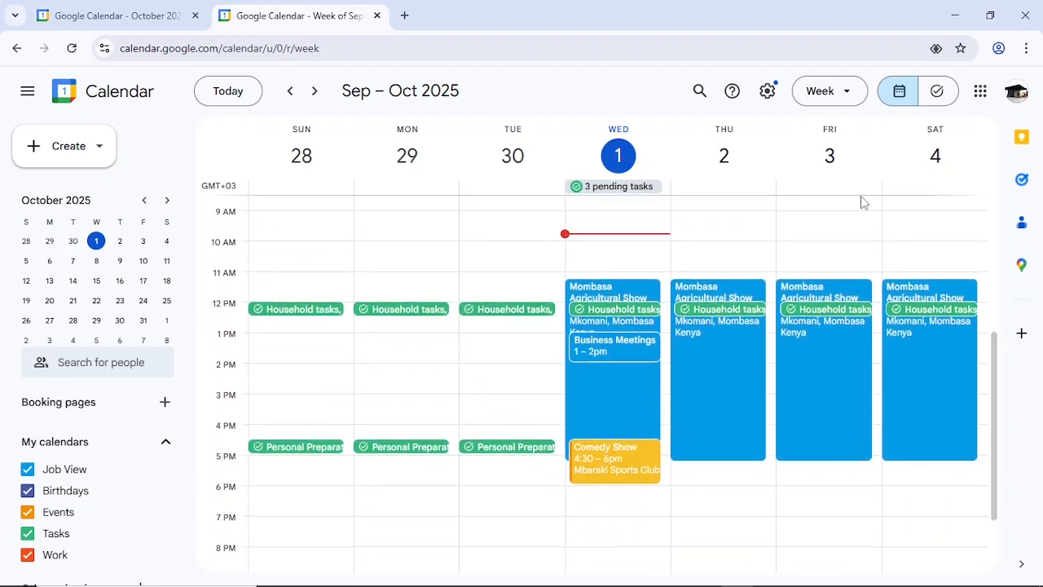
# Display the calendar by month and by year, and look through the months of 2025
pyautogui.click(847, 92)
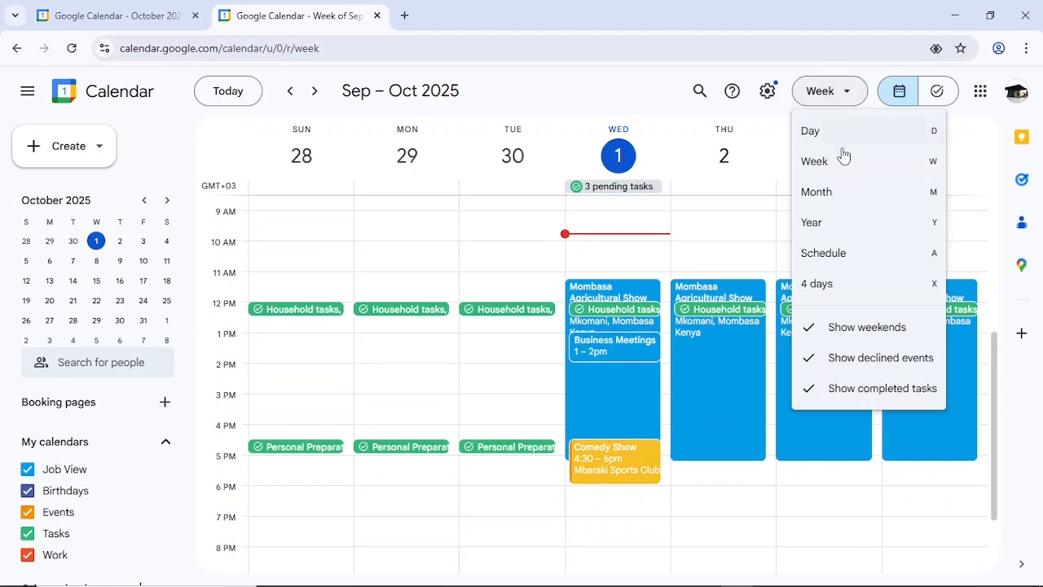
pyautogui.click(845, 204)
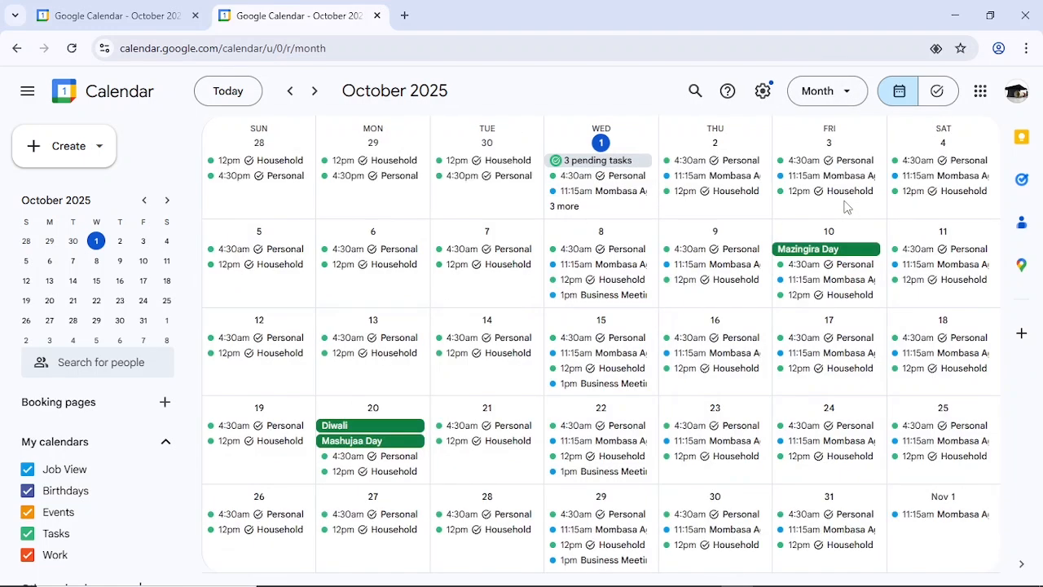
pyautogui.click(851, 101)
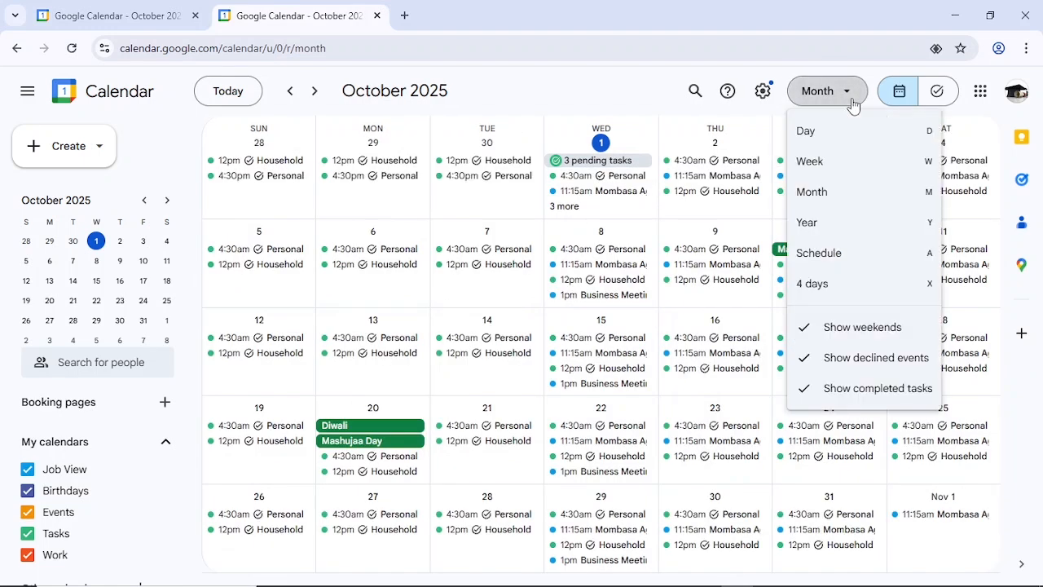
pyautogui.click(840, 220)
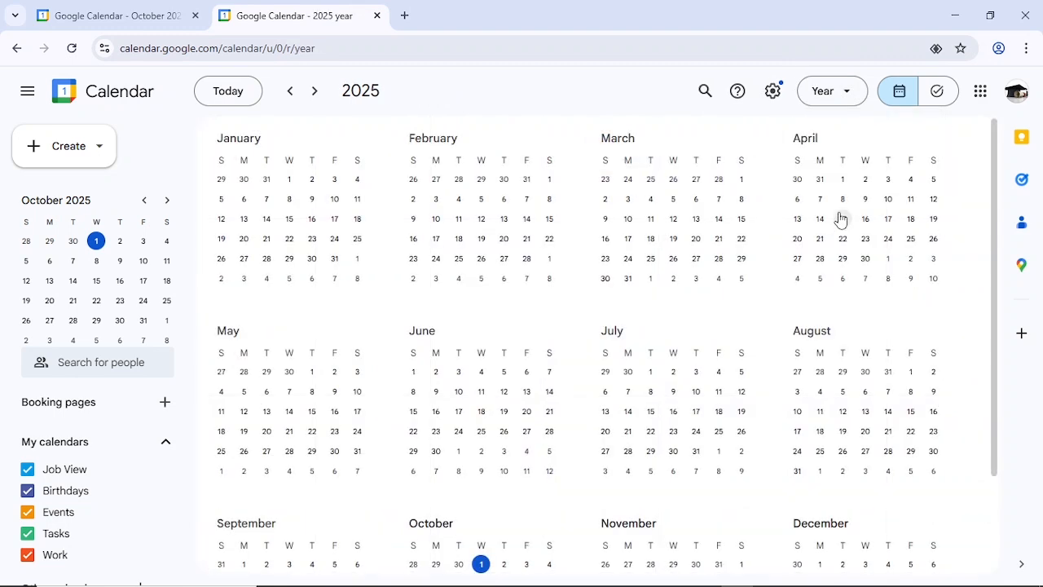
pyautogui.scroll(-3, 840, 218)
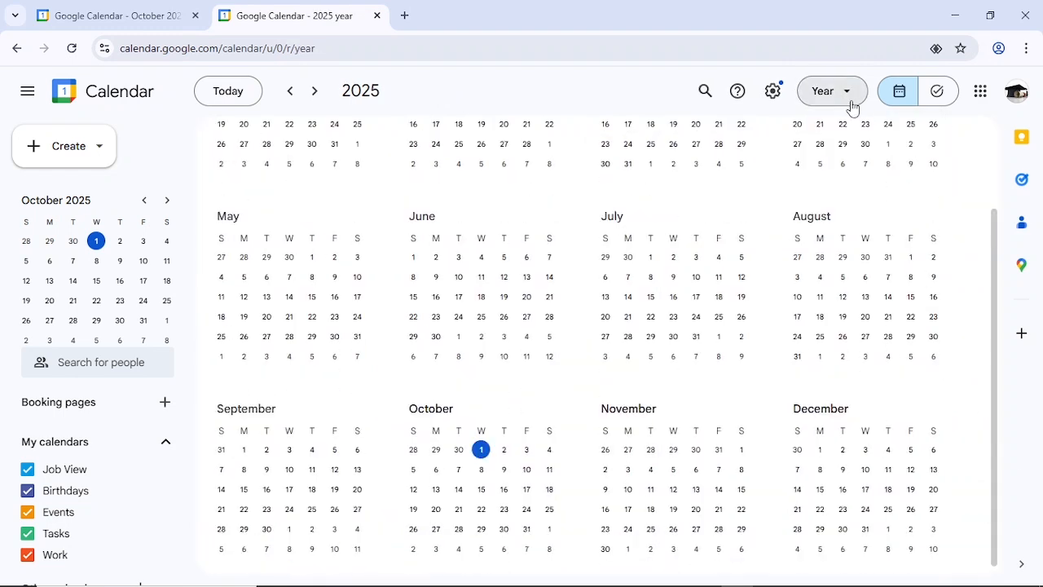
# Switch the calendar to the Schedule view and look through the October events and tasks
pyautogui.click(851, 102)
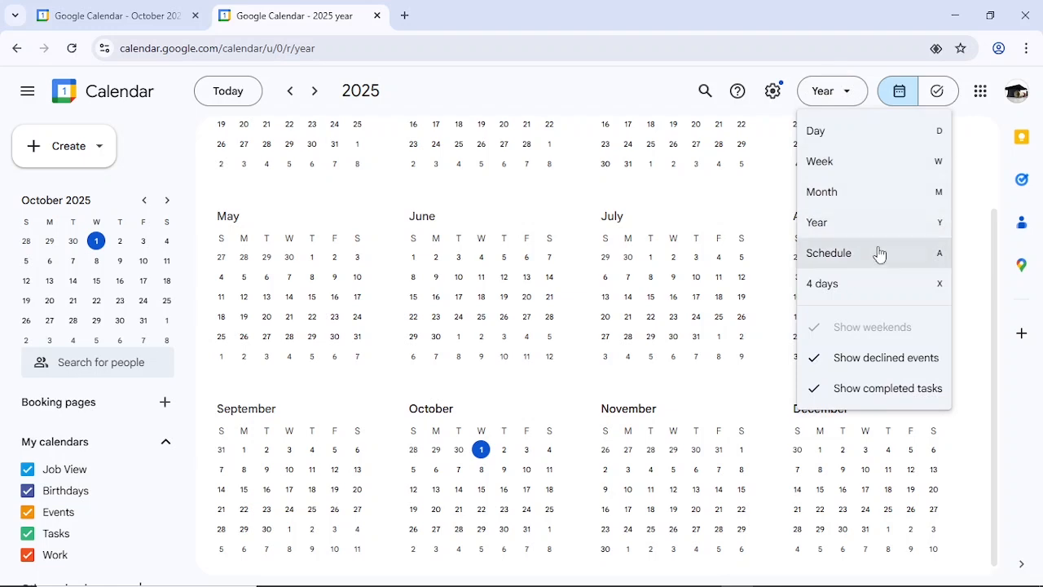
pyautogui.click(878, 253)
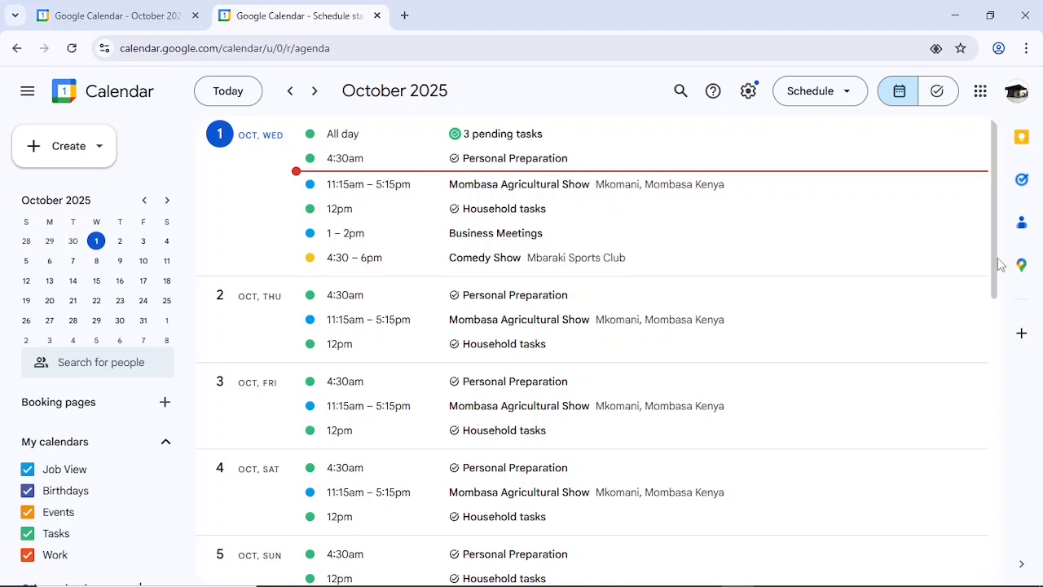
pyautogui.scroll(-1, 1008, 342)
pyautogui.scroll(-5, 1008, 342)
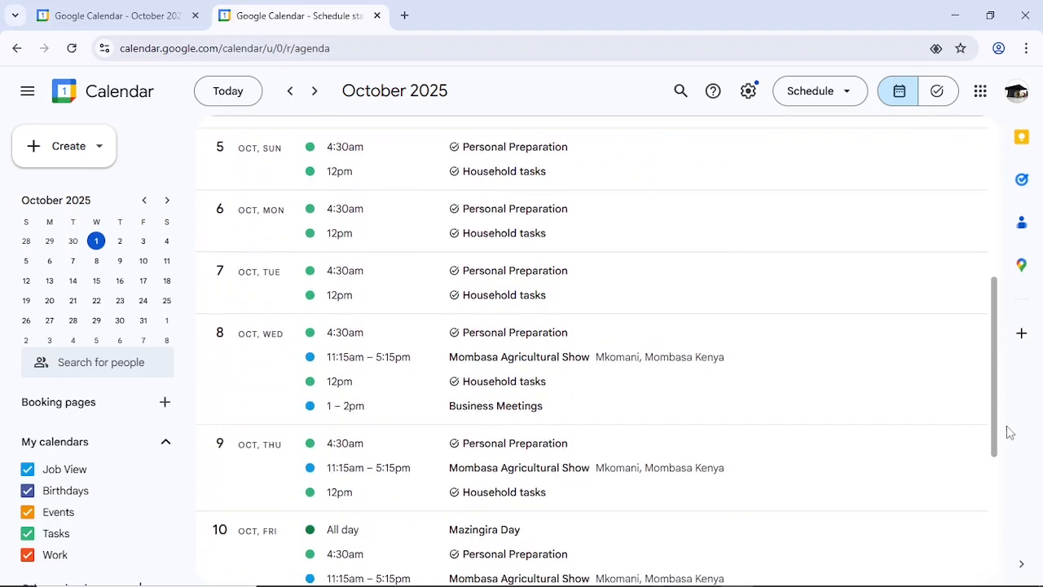
pyautogui.scroll(-3, 1007, 513)
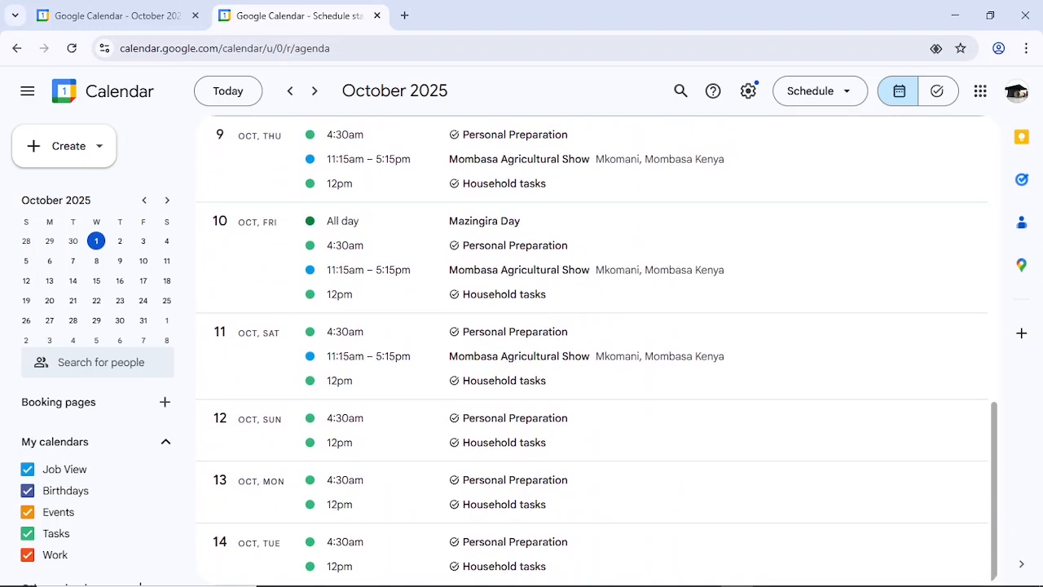
pyautogui.scroll(2, 1010, 489)
pyautogui.scroll(8, 1013, 440)
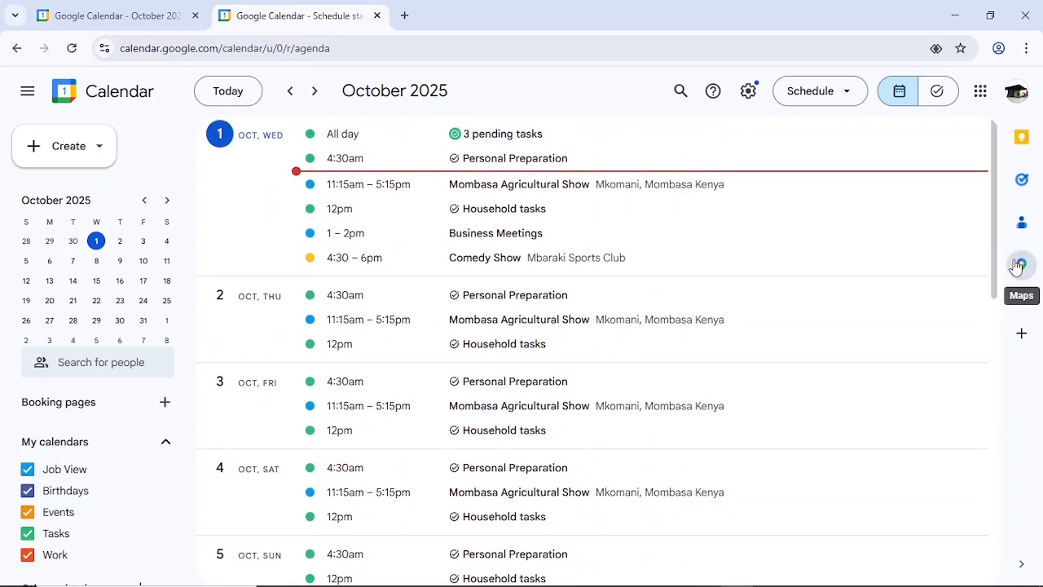
# Switch the calendar to the 4 days view and look through the events from October 1 to 4
pyautogui.click(847, 95)
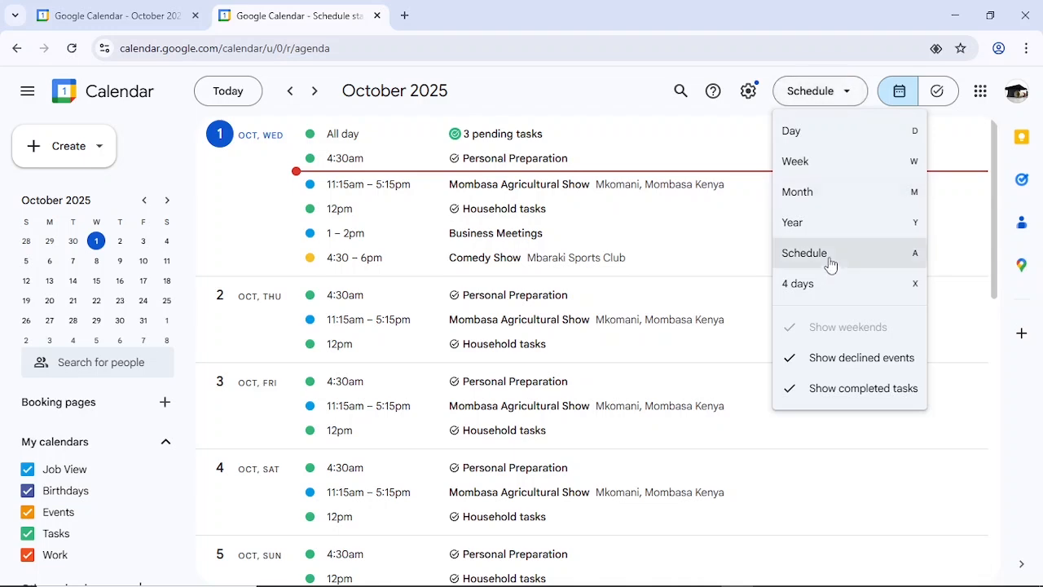
pyautogui.click(829, 292)
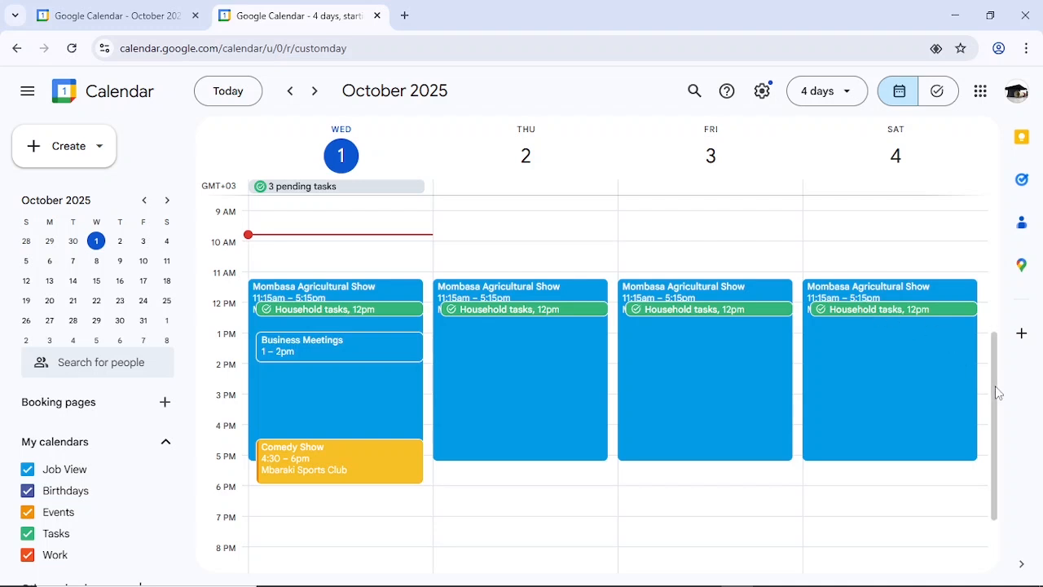
pyautogui.moveTo(992, 390); pyautogui.dragTo(994, 453)
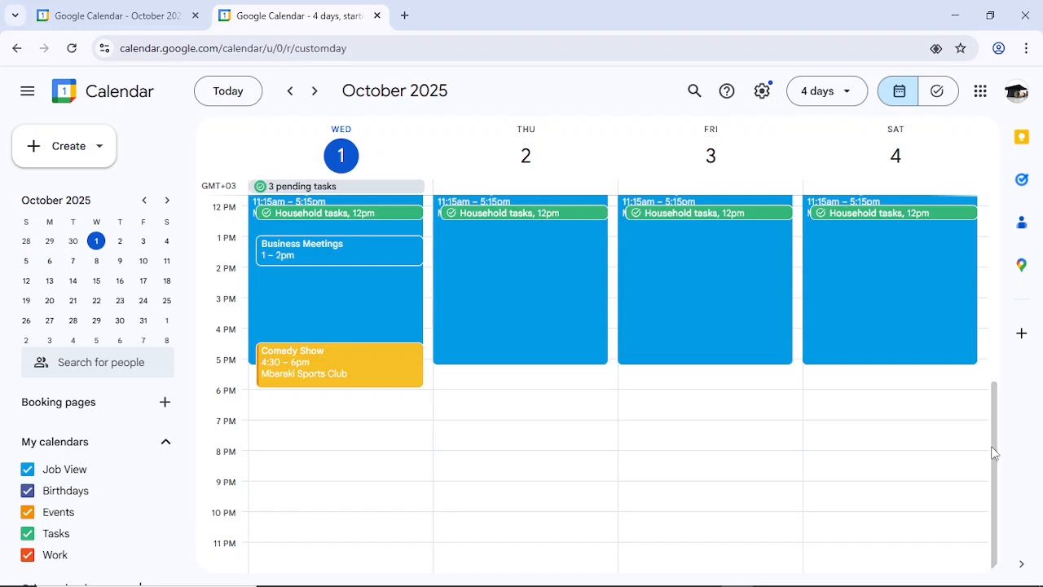
# Go to today's date, show October 1 as a single day, and return to the Month view
pyautogui.click(231, 91)
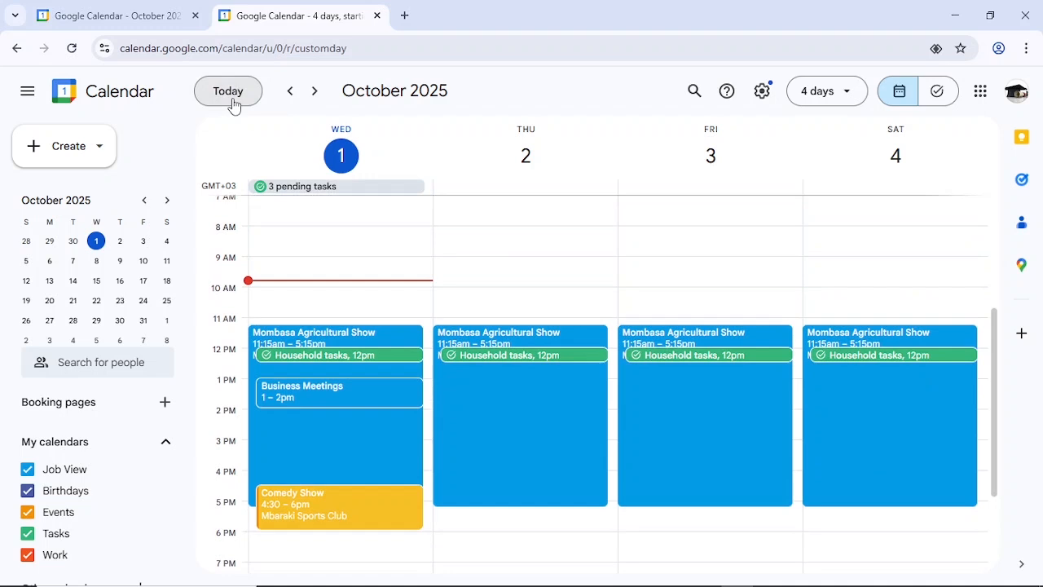
pyautogui.click(96, 241)
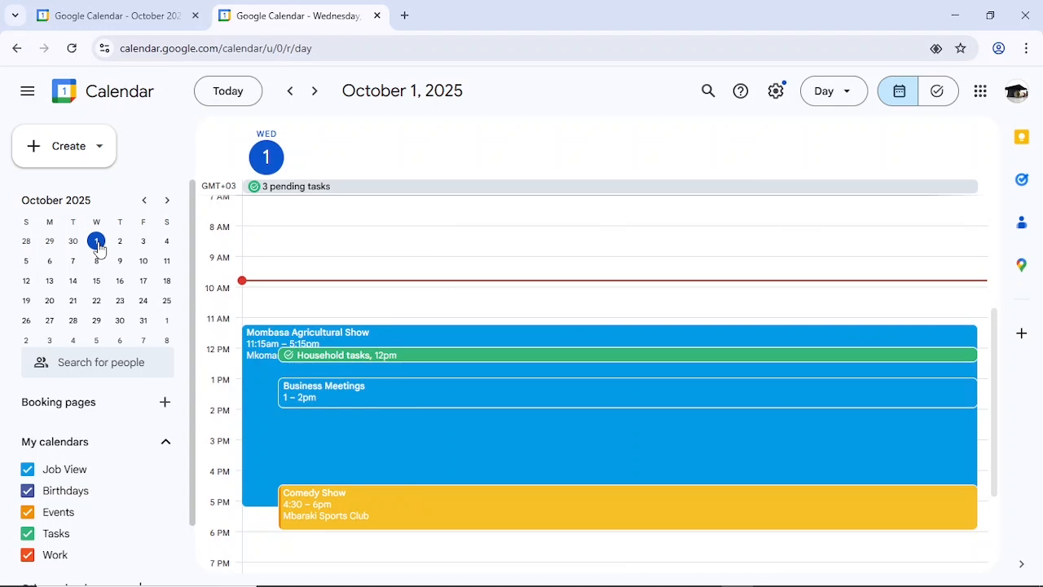
pyautogui.press('m')
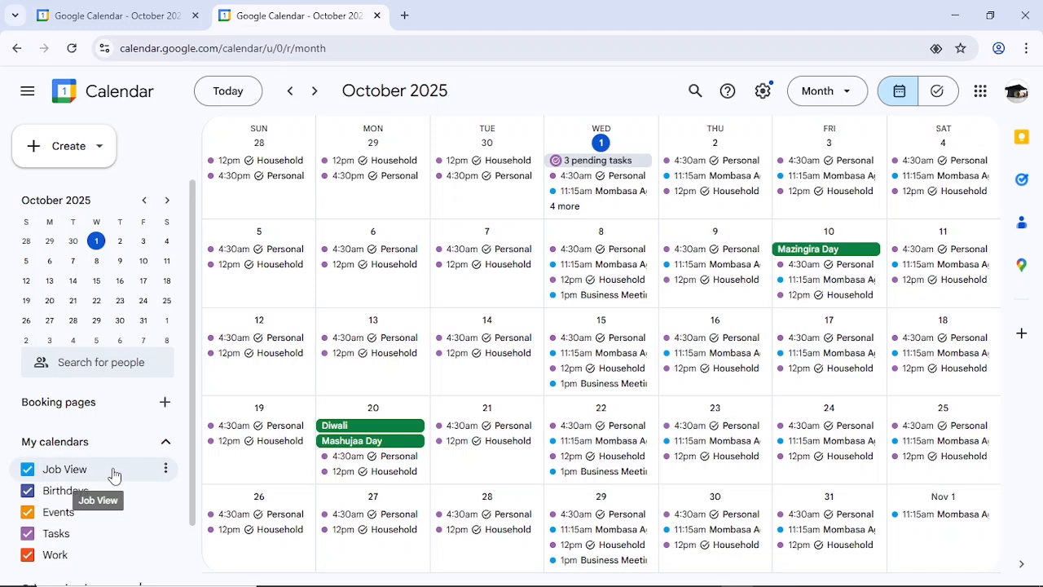
# Open the sharing settings of the account owner's calendar, review the permission options for specific people, and return to the month calendar without sharing
pyautogui.click(165, 470)
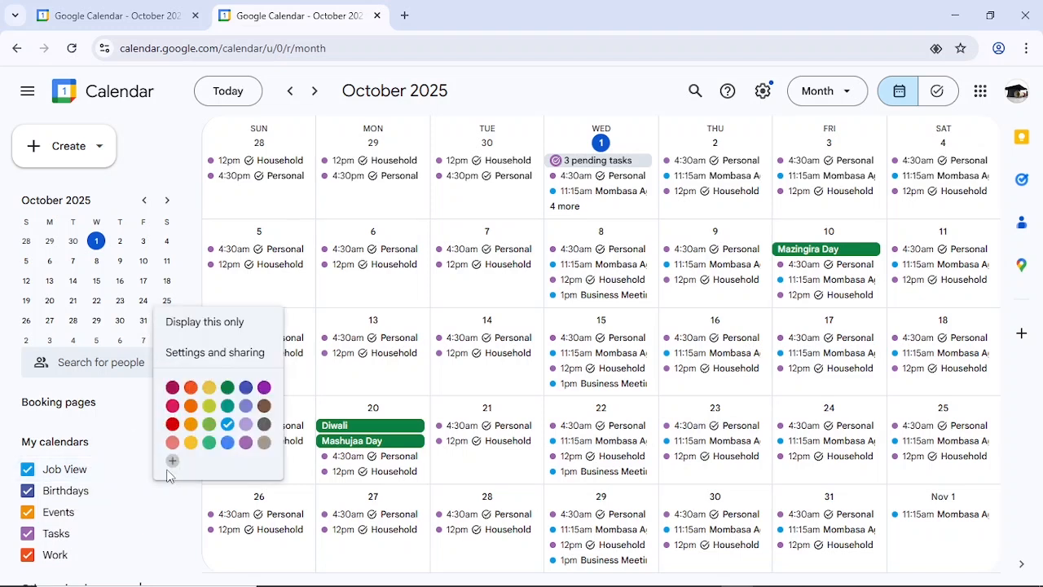
pyautogui.click(200, 353)
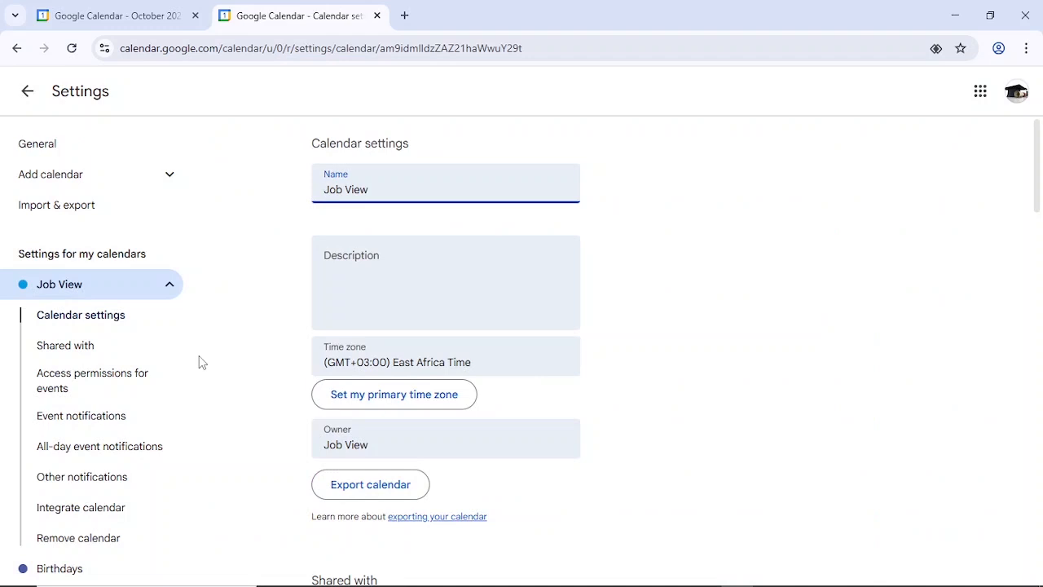
pyautogui.click(127, 356)
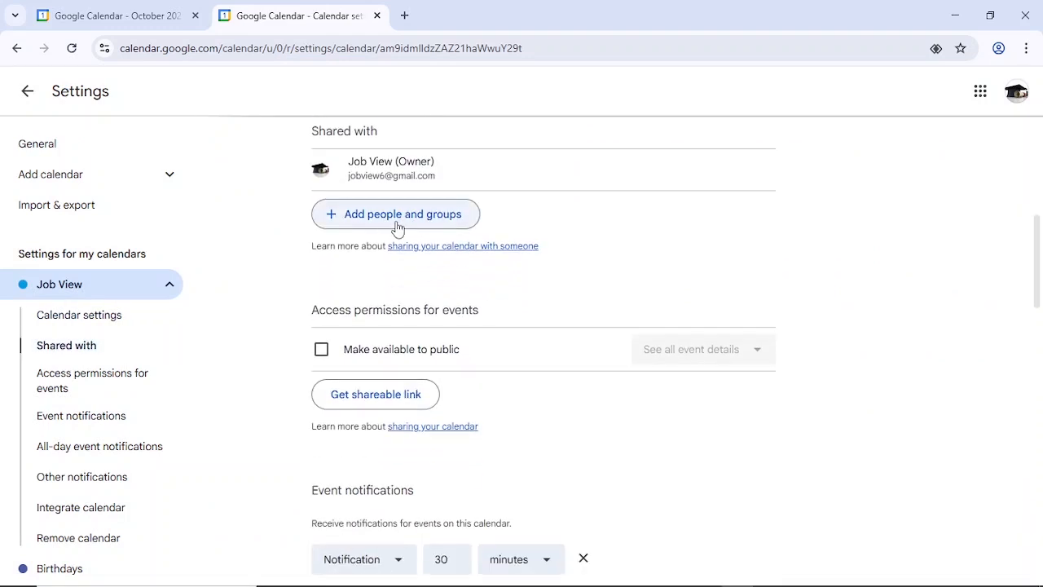
pyautogui.click(331, 217)
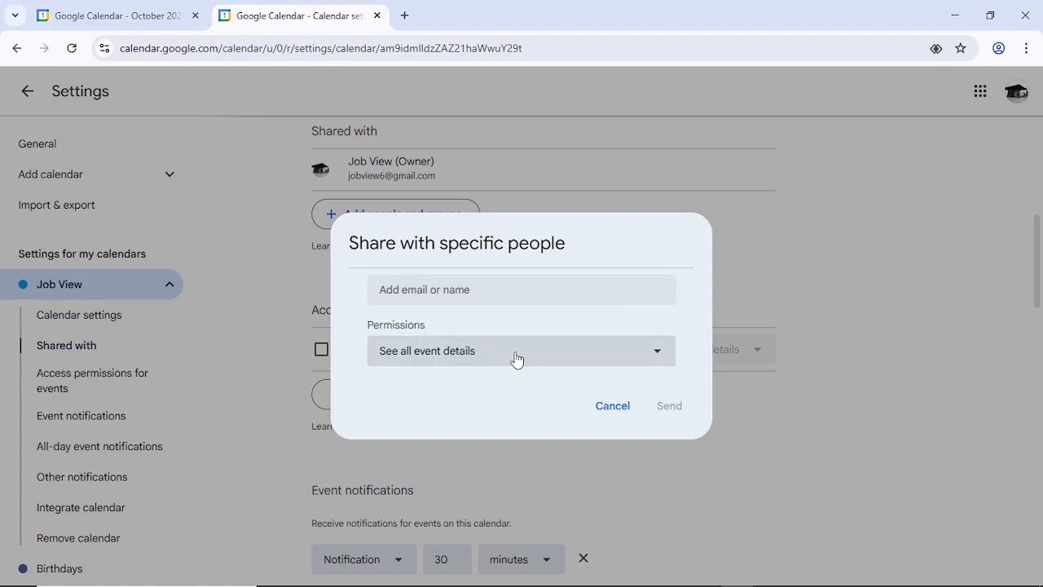
pyautogui.click(542, 363)
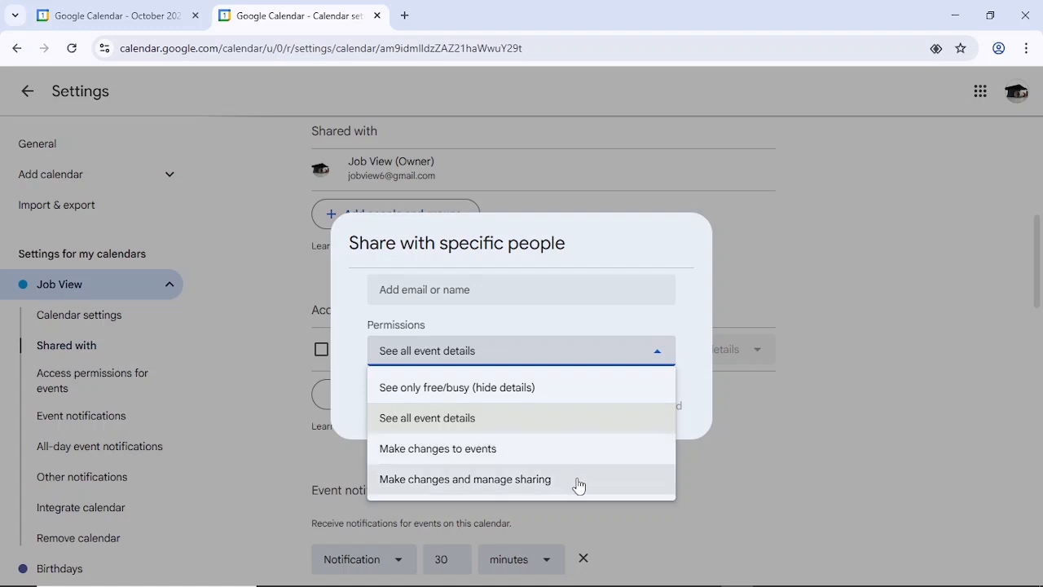
pyautogui.click(708, 367)
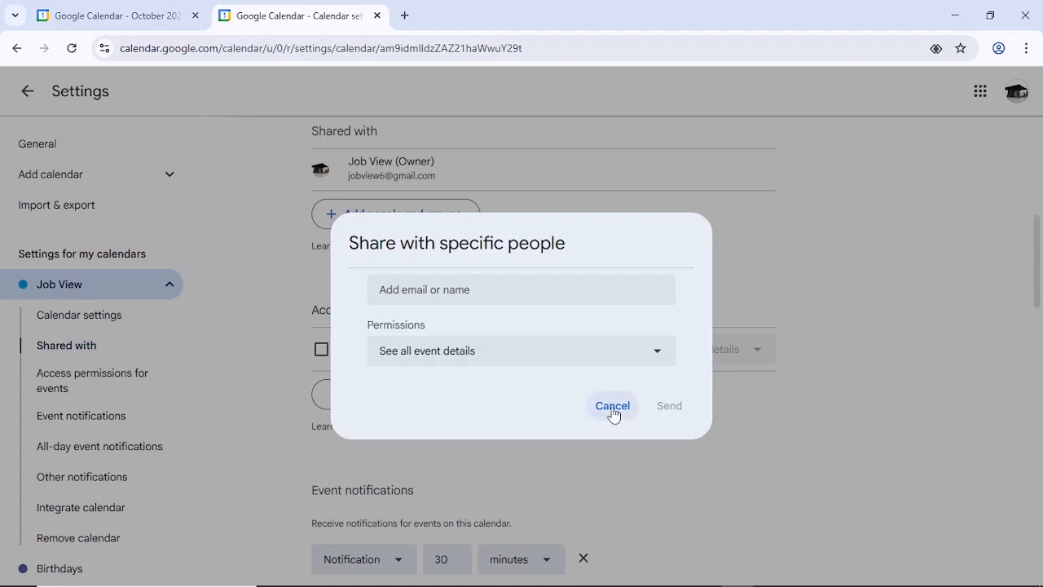
pyautogui.click(746, 451)
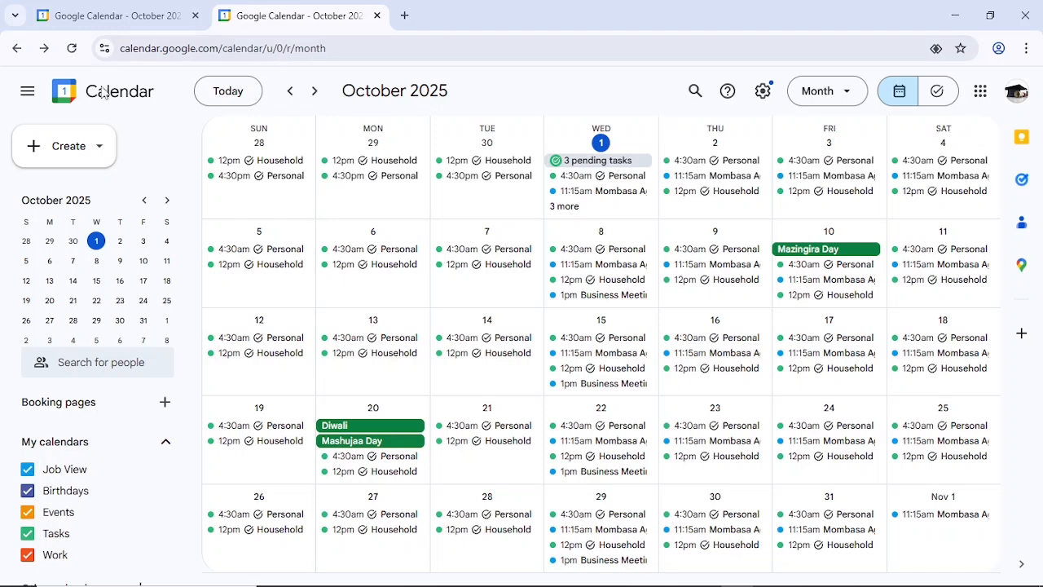
# Create a task titled Shopping and set its time to 3:00pm on October 1, 2025
pyautogui.click(99, 155)
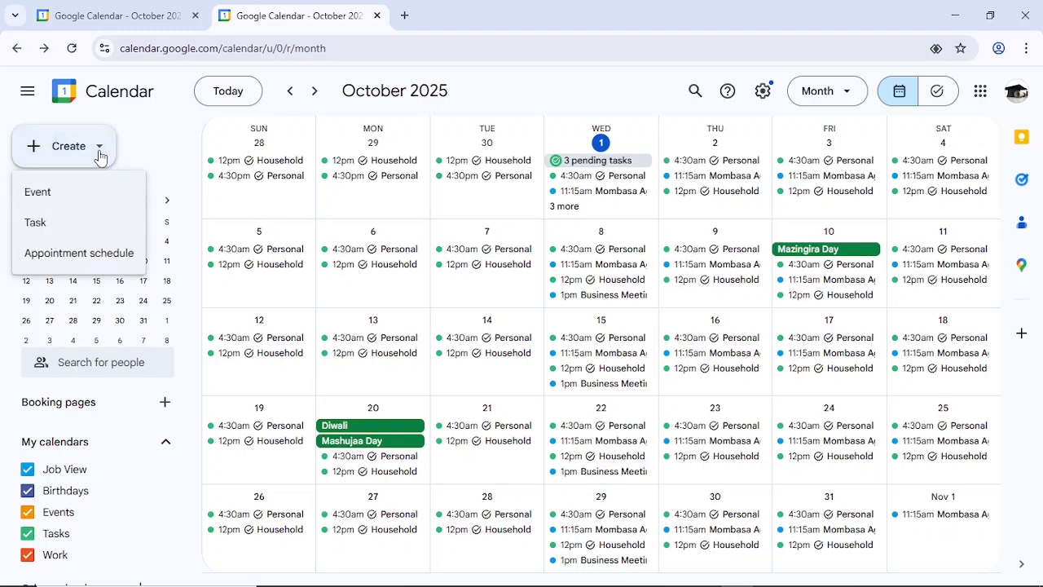
pyautogui.click(87, 229)
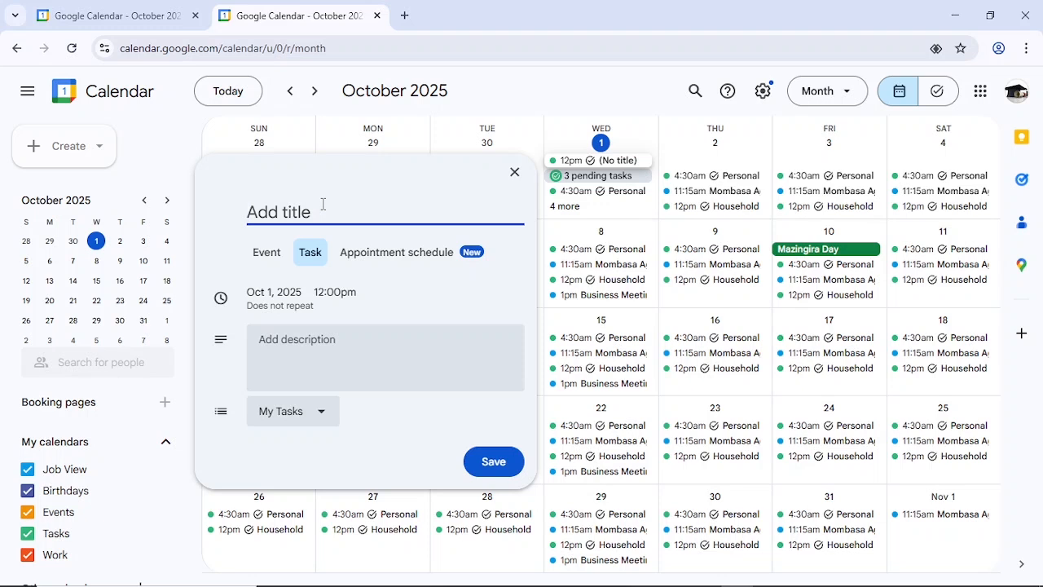
pyautogui.write('Shopping')
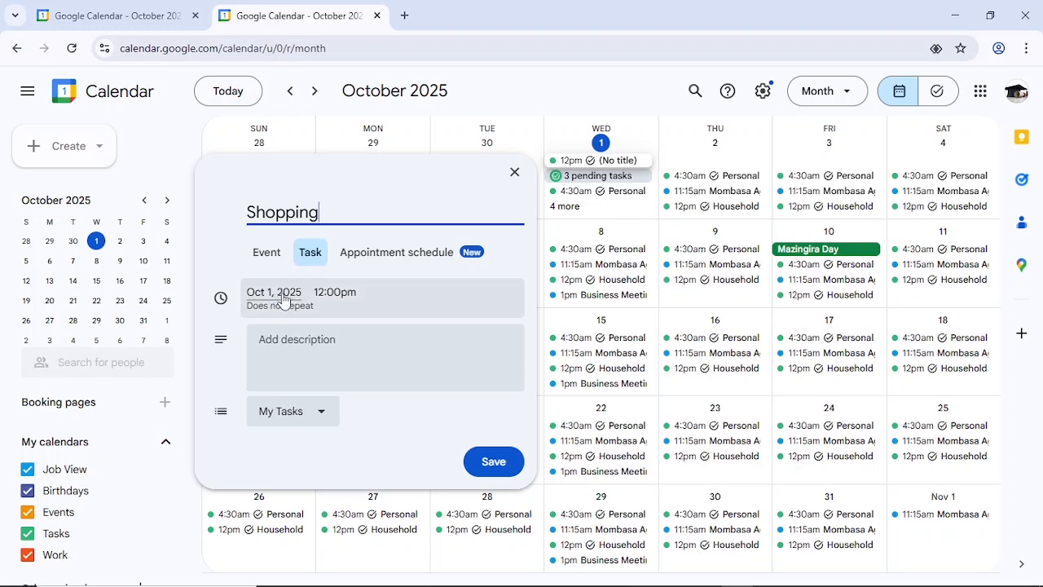
pyautogui.click(331, 294)
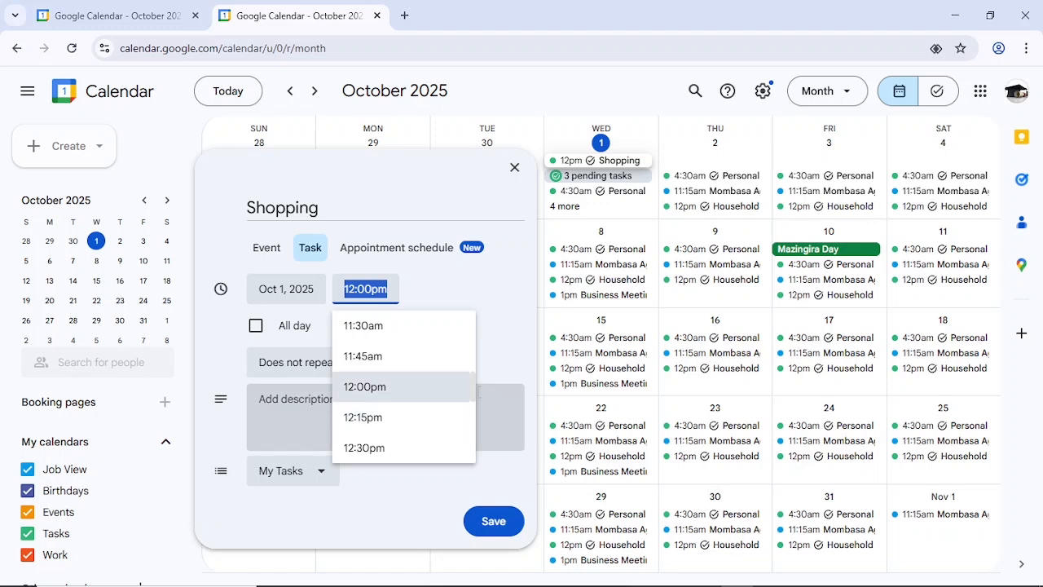
pyautogui.moveTo(473, 391); pyautogui.dragTo(471, 405)
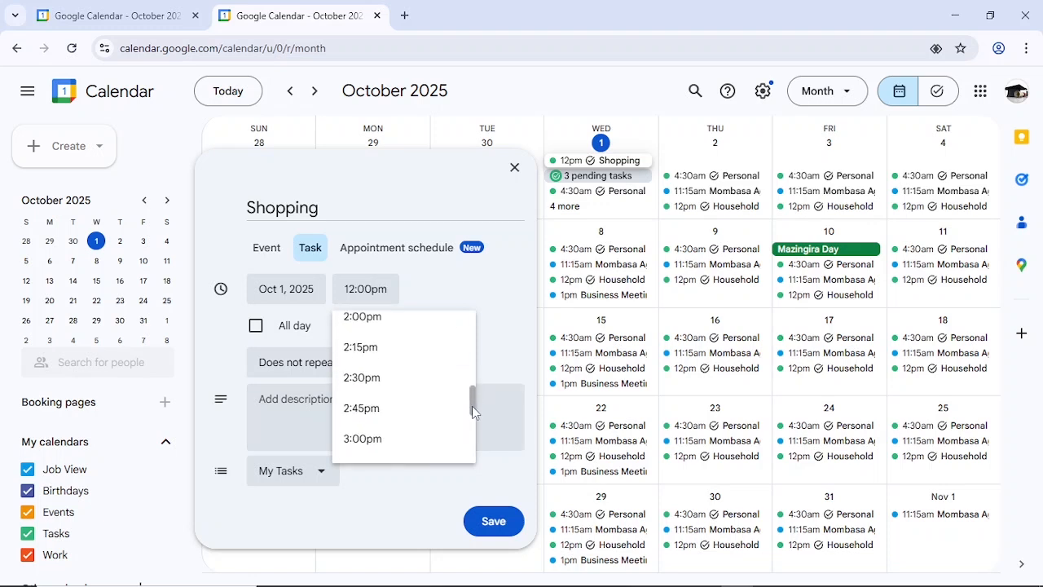
pyautogui.click(427, 434)
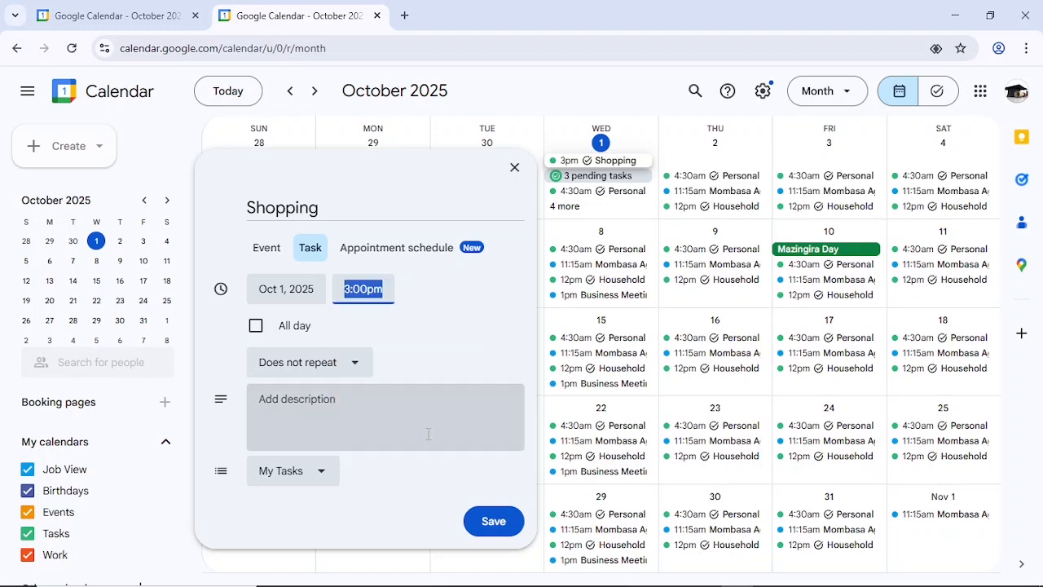
# Review the repeat options of the Shopping task, keep Does not repeat, and save the task
pyautogui.click(220, 292)
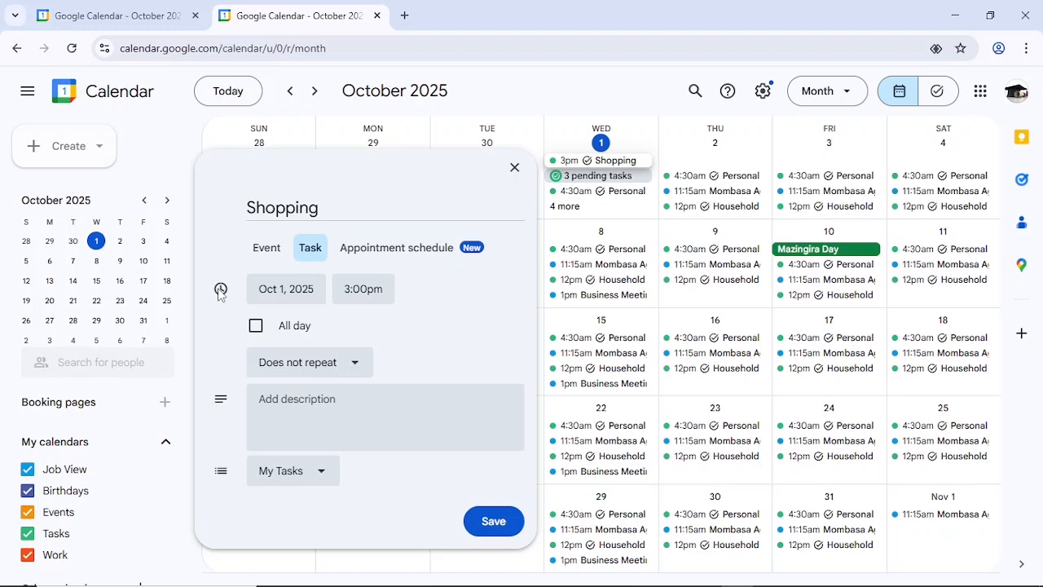
pyautogui.click(359, 370)
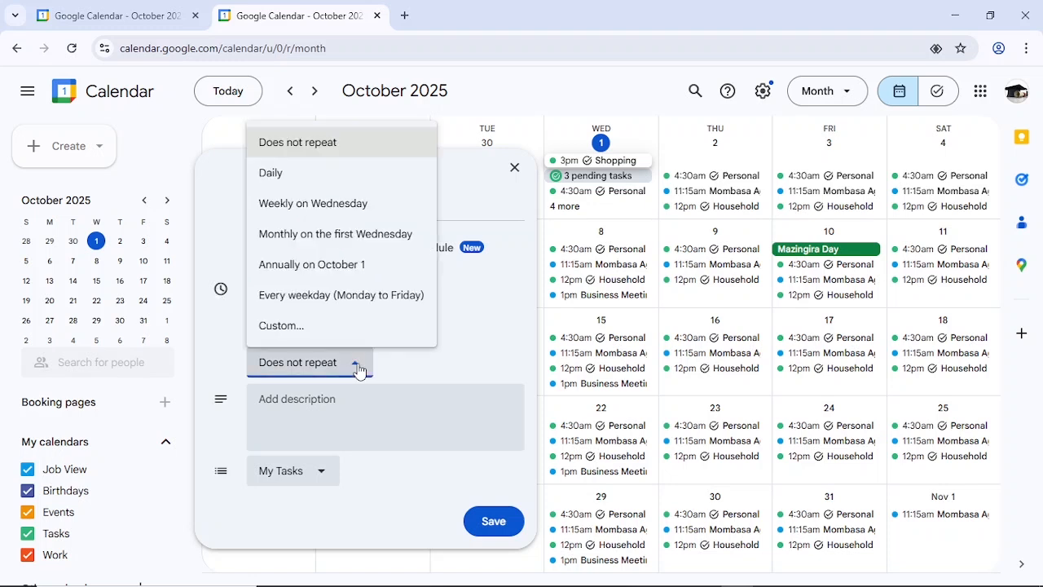
pyautogui.click(359, 372)
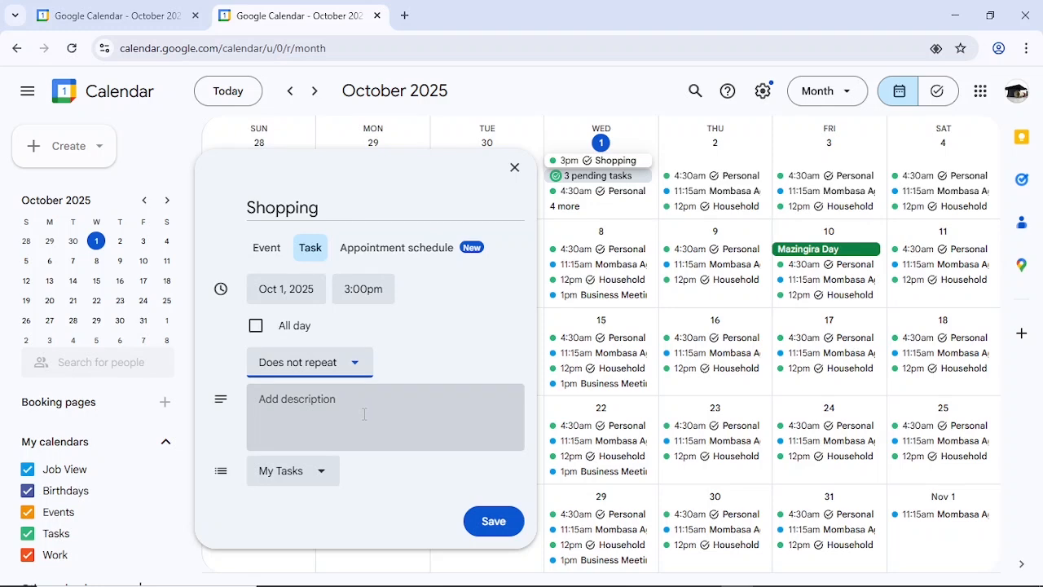
pyautogui.click(492, 522)
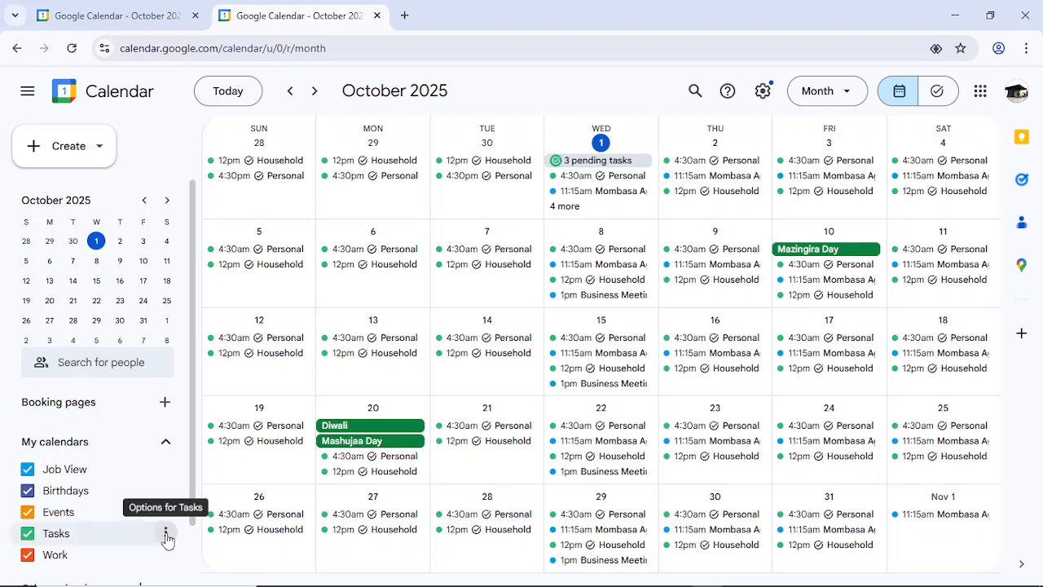
# Change the color of the Tasks calendar to the light purple swatch
pyautogui.click(166, 536)
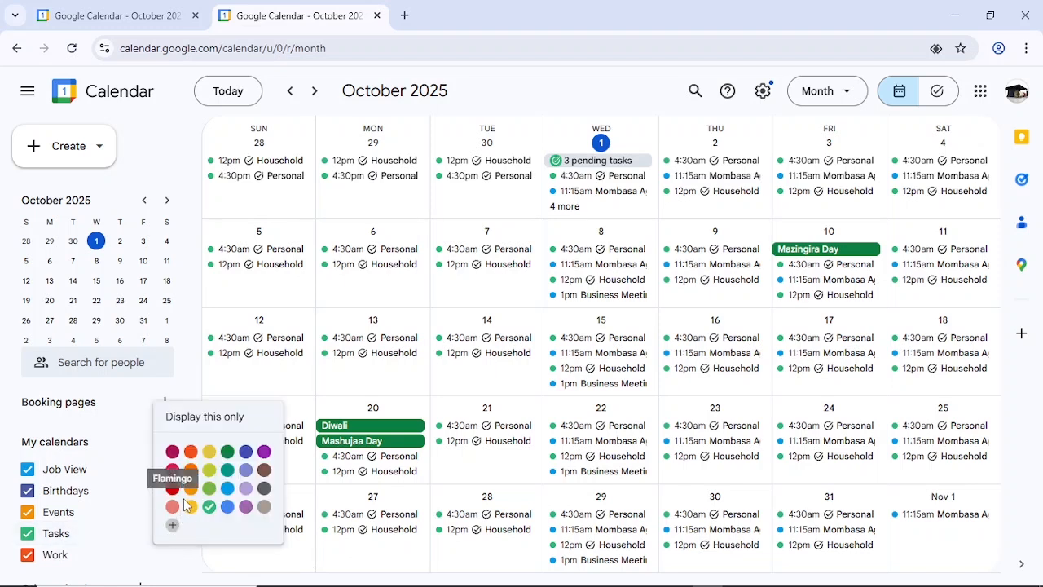
pyautogui.click(246, 507)
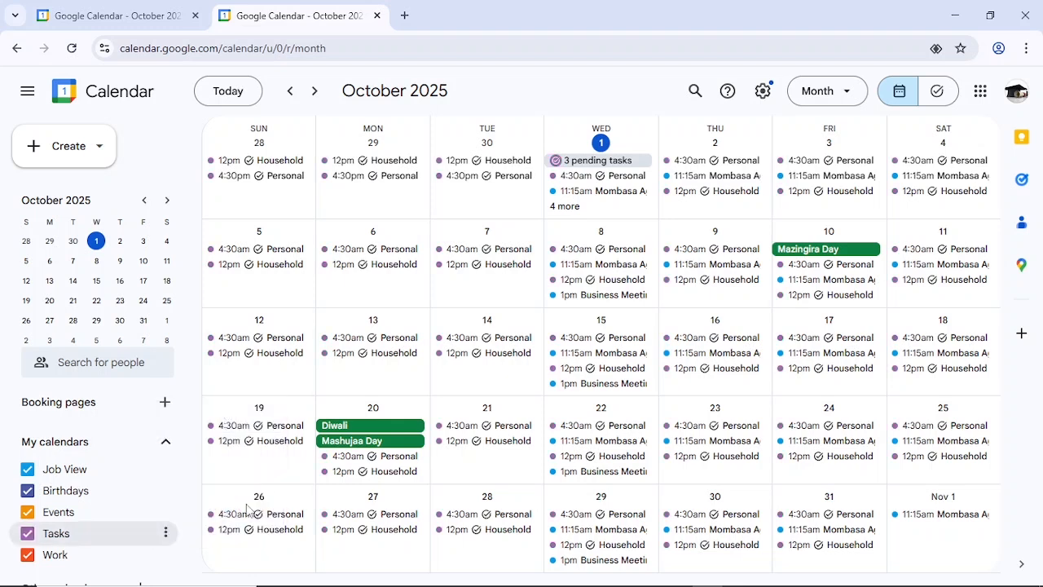
pyautogui.click(568, 208)
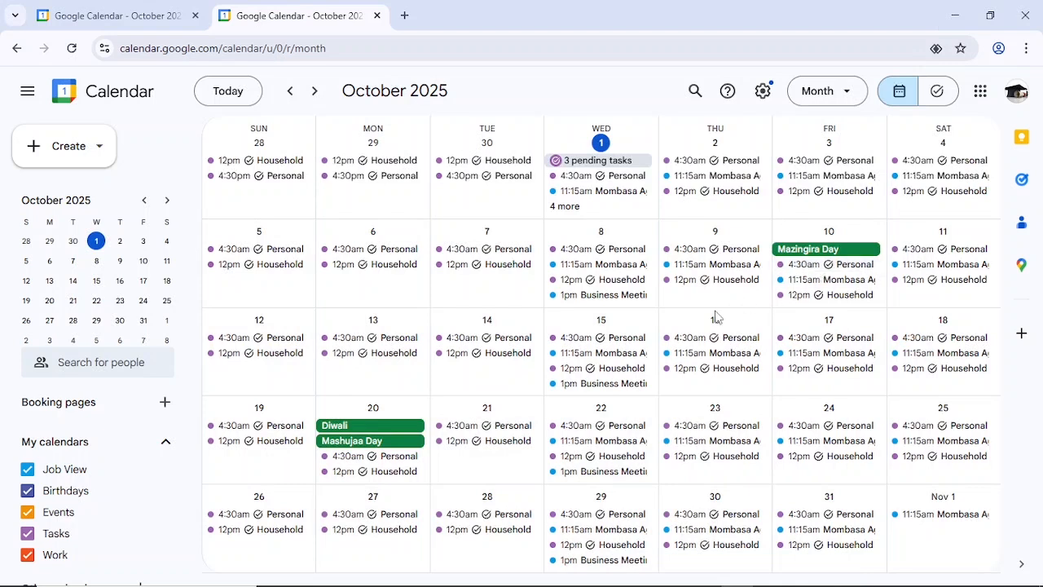
# Search the calendar for "busine", view the details of the October 1 Business Meetings event, and close them
pyautogui.click(695, 91)
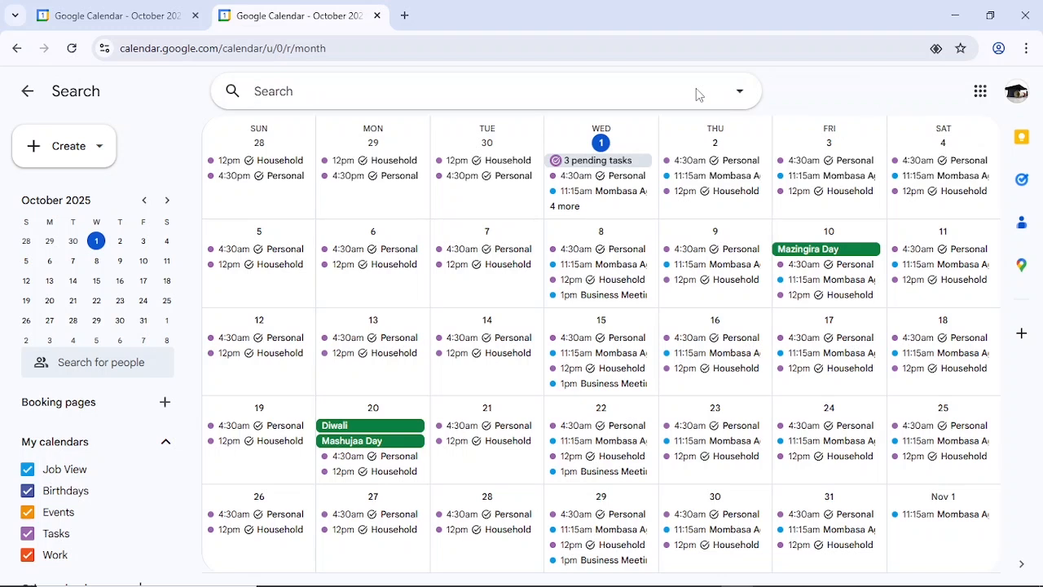
pyautogui.write('busine')
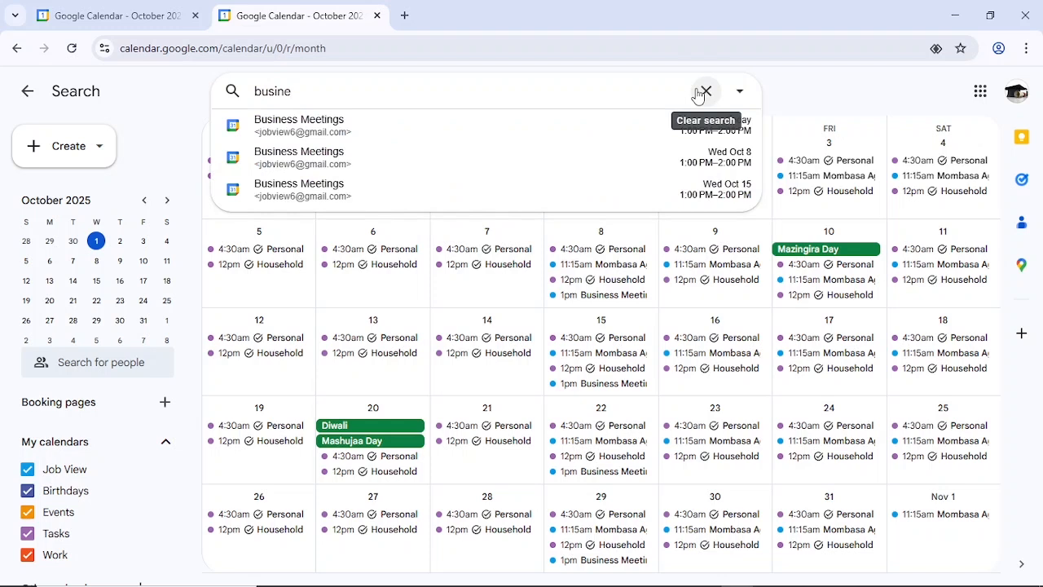
pyautogui.click(698, 136)
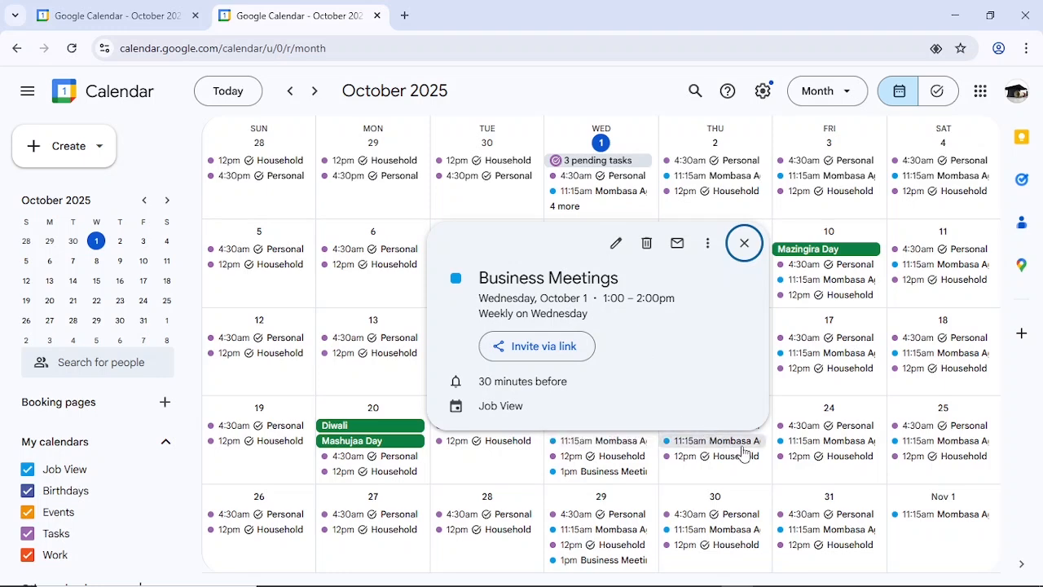
pyautogui.click(744, 243)
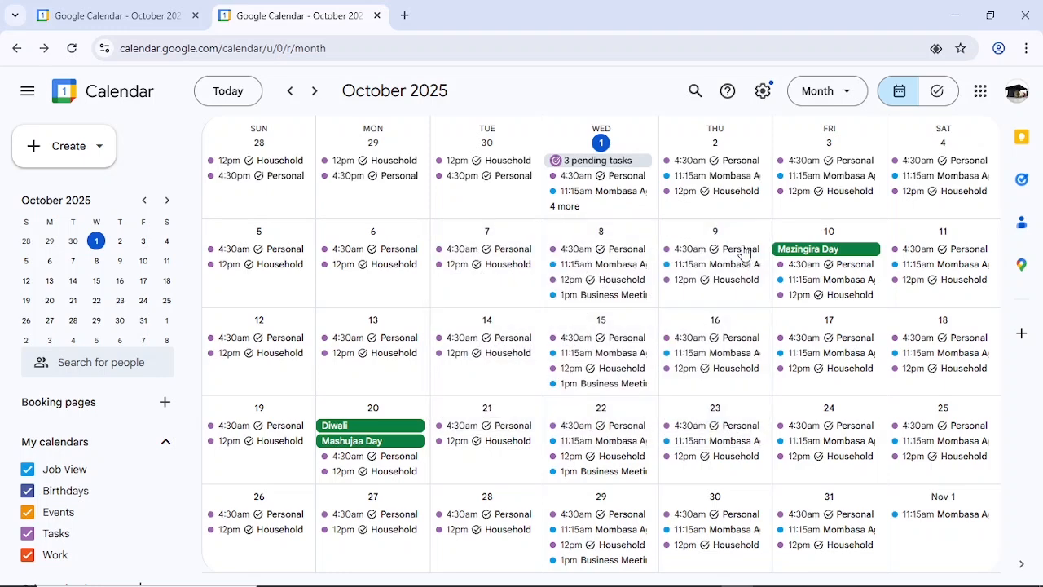
# Replace the calendar search with "Comedy Sh" and view the details of the Comedy Show event
pyautogui.click(694, 92)
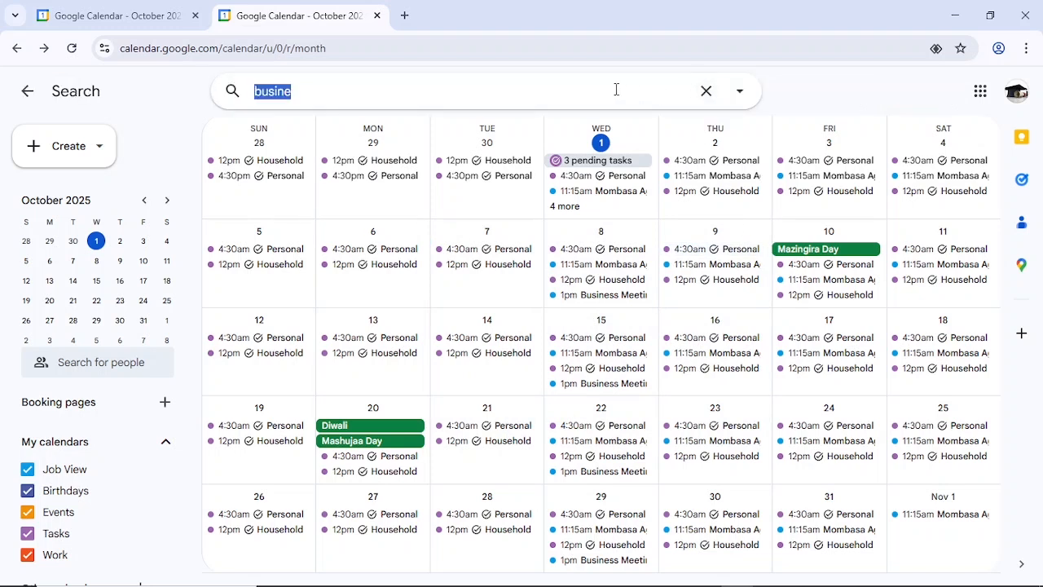
pyautogui.click(702, 91)
pyautogui.write('Come')
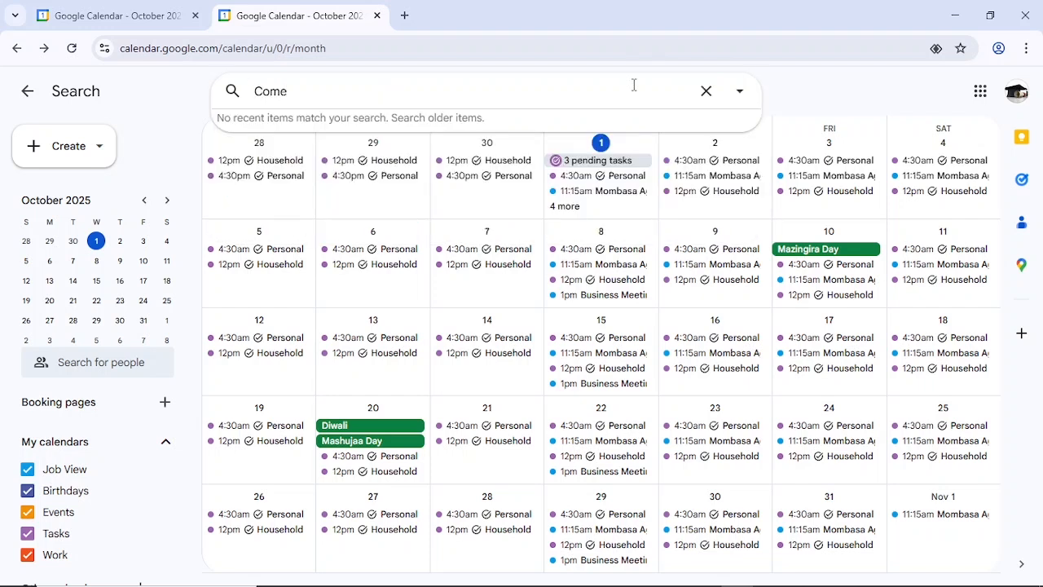
pyautogui.write('dy ')
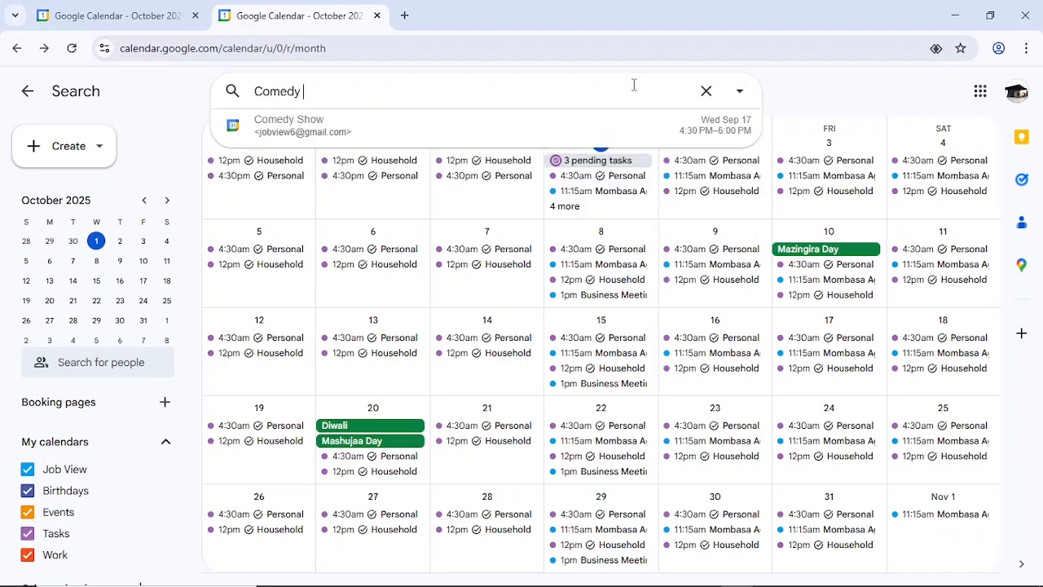
pyautogui.write('S')
pyautogui.write('h')
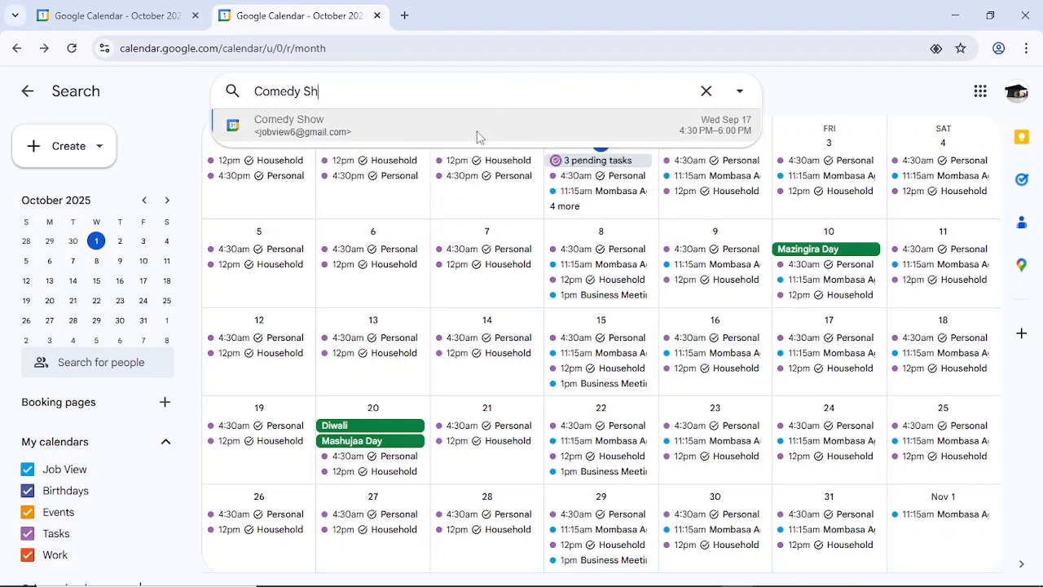
pyautogui.click(479, 137)
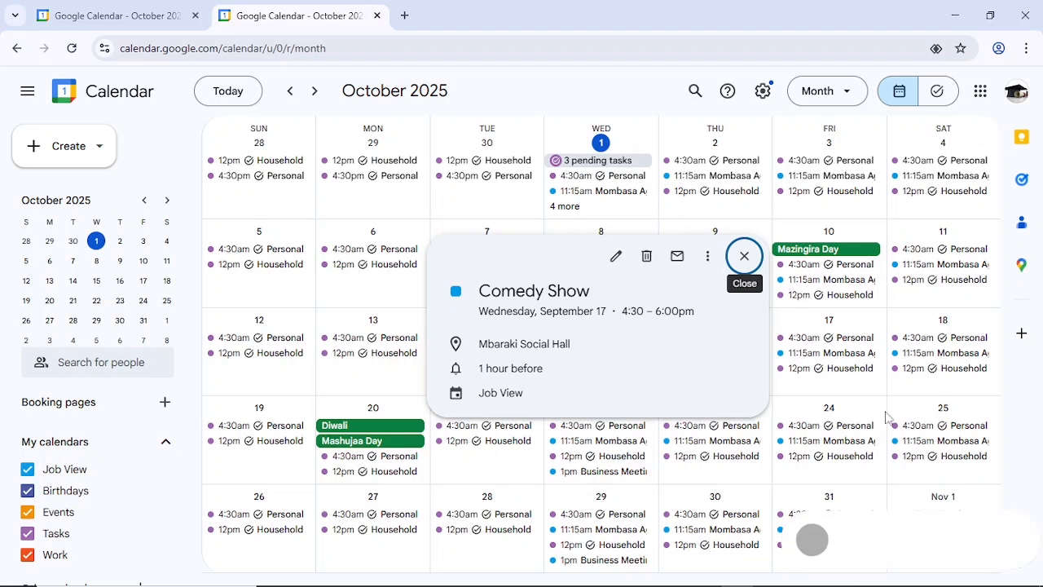
pyautogui.moveTo(638, 584)
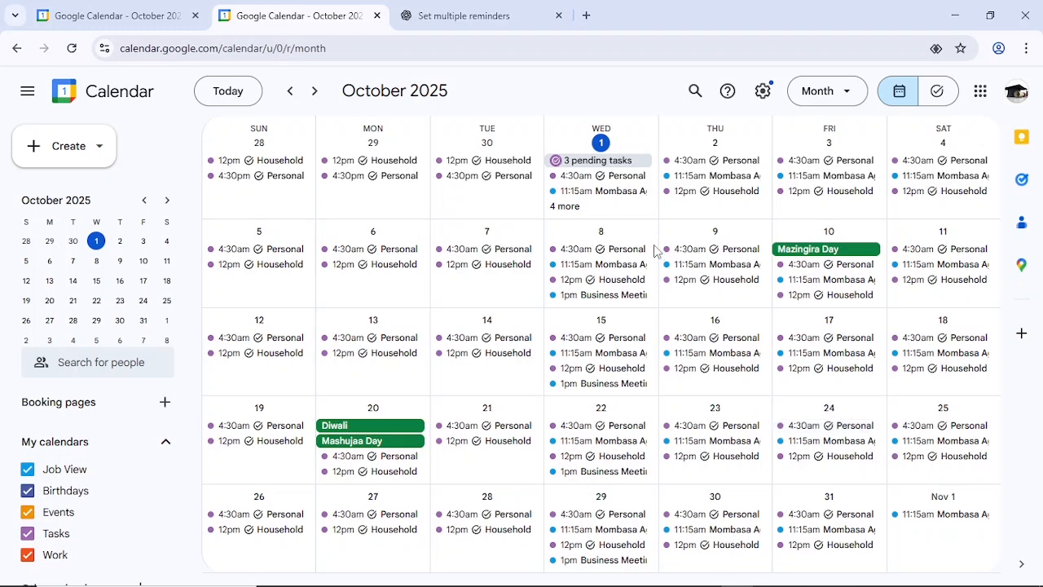
# Edit the Mombasa Agricultural Show event on October 9 and add a second notification of type Email
pyautogui.click(748, 267)
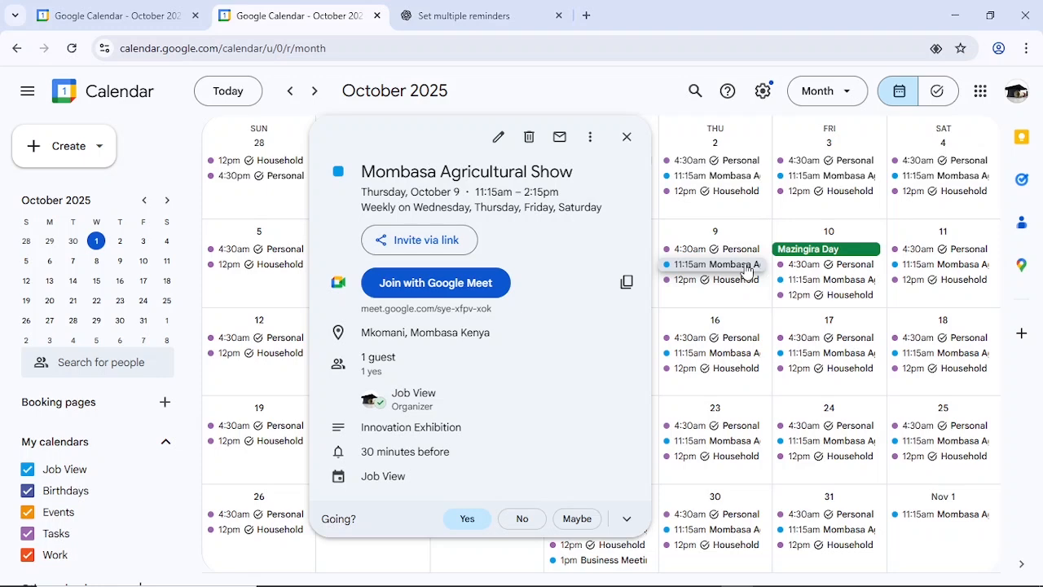
pyautogui.click(497, 137)
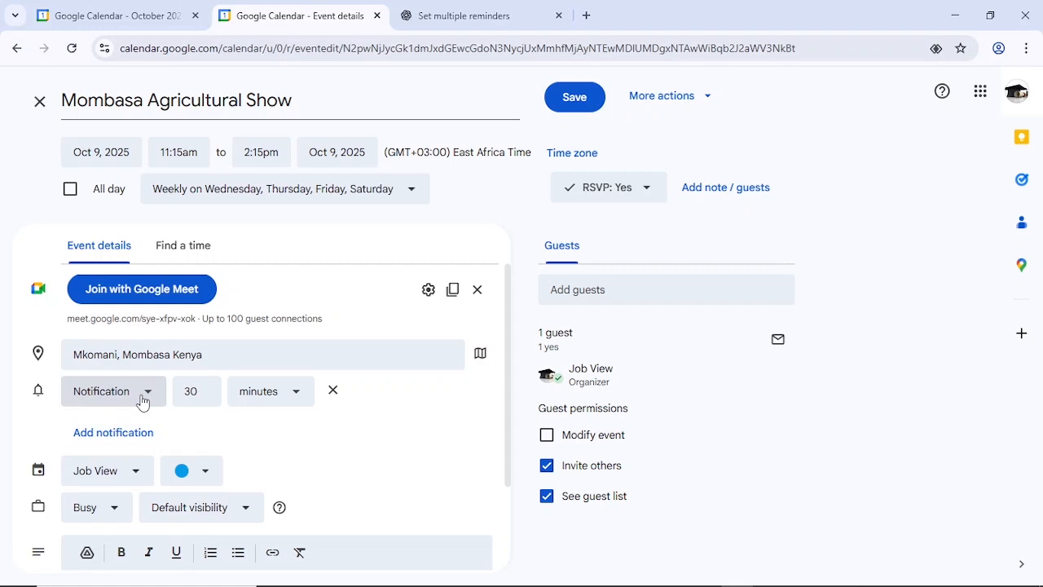
pyautogui.click(139, 444)
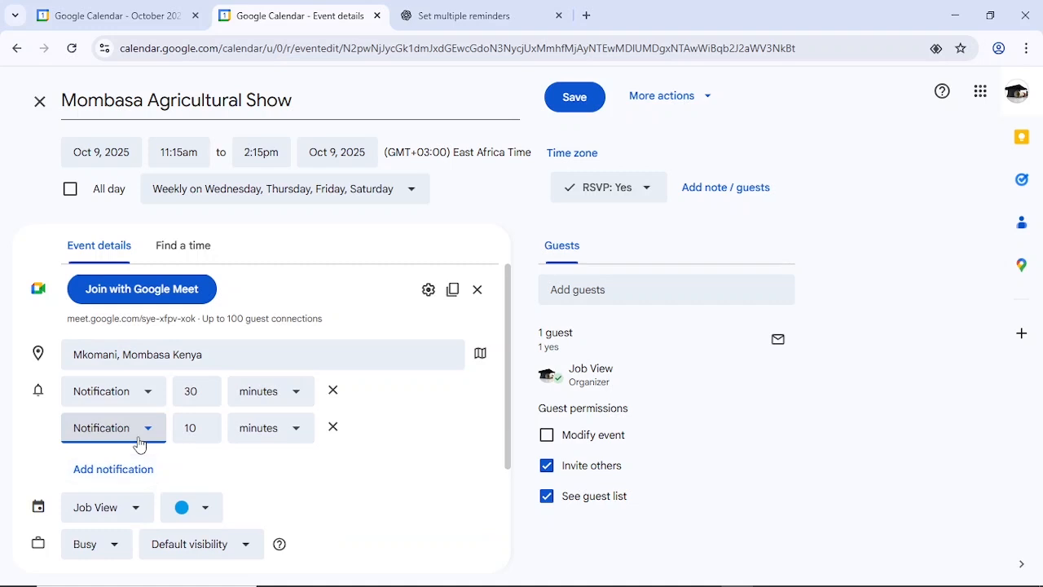
pyautogui.click(150, 437)
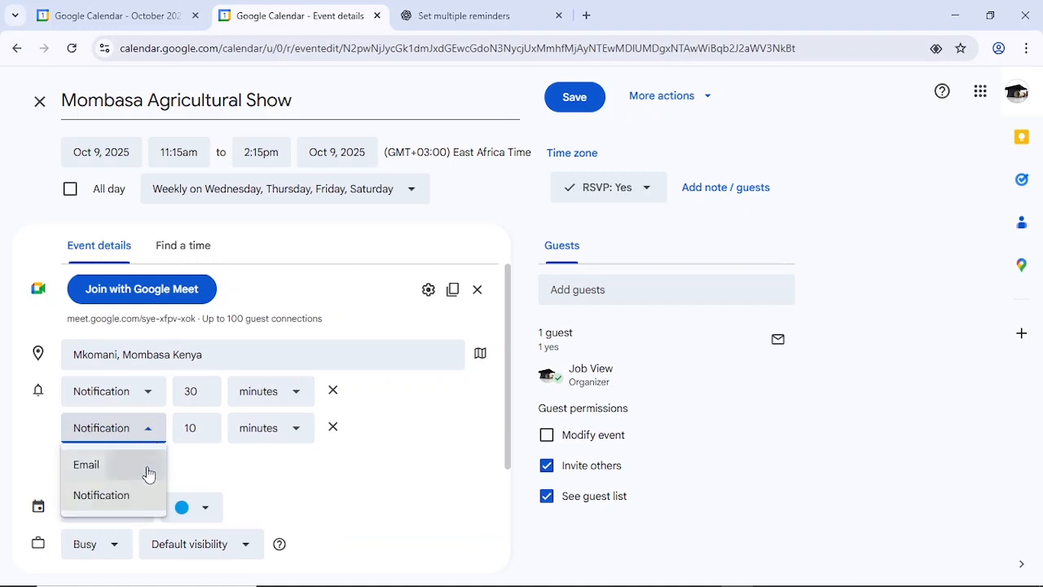
pyautogui.click(147, 473)
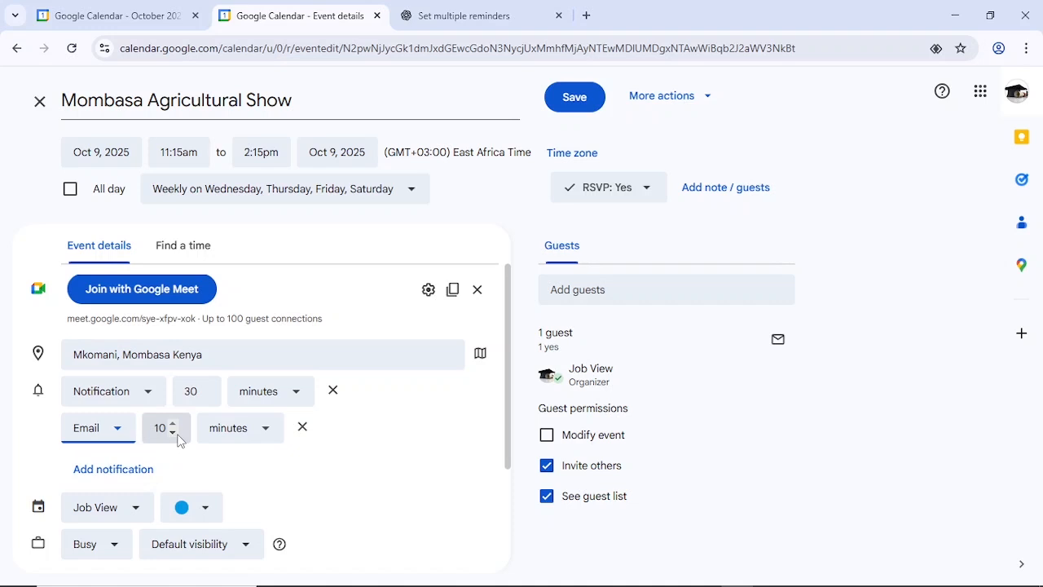
# Set the event's email notification to 1 day before
pyautogui.click(173, 432)
pyautogui.click(172, 424)
pyautogui.click(171, 422)
pyautogui.click(171, 423)
pyautogui.click(171, 423)
pyautogui.click(171, 423)
pyautogui.click(171, 433)
pyautogui.click(171, 433)
pyautogui.click(171, 432)
pyautogui.click(171, 433)
pyautogui.click(171, 433)
pyautogui.click(171, 432)
pyautogui.click(171, 433)
pyautogui.click(171, 432)
pyautogui.click(171, 432)
pyautogui.click(171, 433)
pyautogui.click(172, 433)
pyautogui.click(171, 432)
pyautogui.click(259, 440)
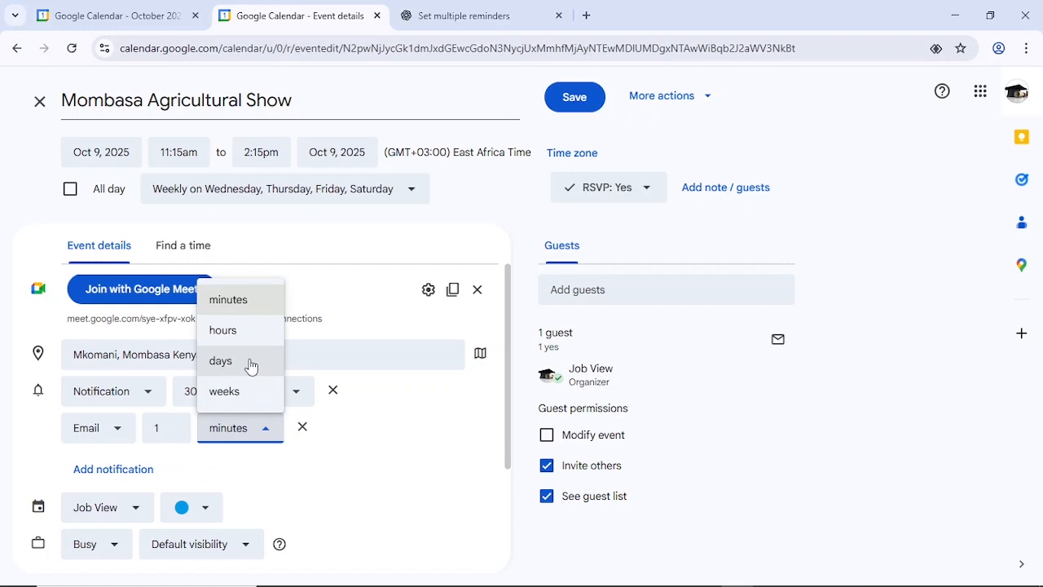
pyautogui.click(251, 365)
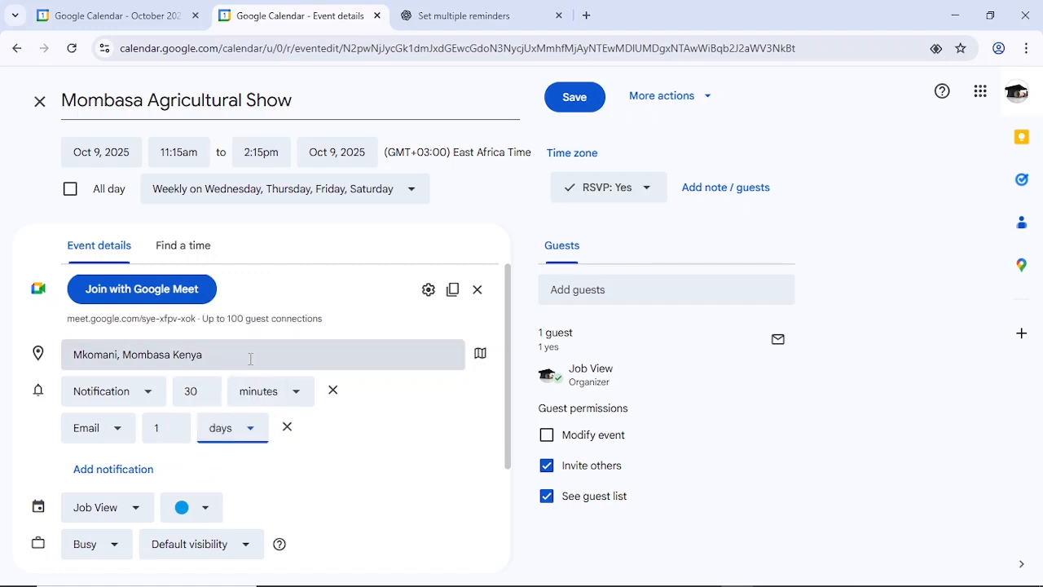
# Save the Mombasa Agricultural Show changes and apply them to all events in the series
pyautogui.click(577, 102)
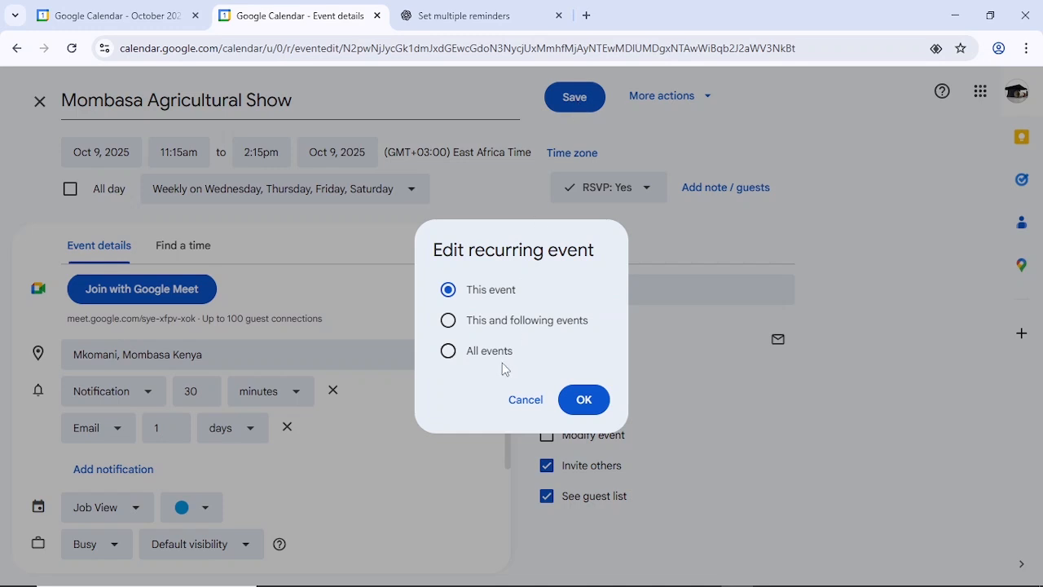
pyautogui.click(450, 358)
pyautogui.click(583, 405)
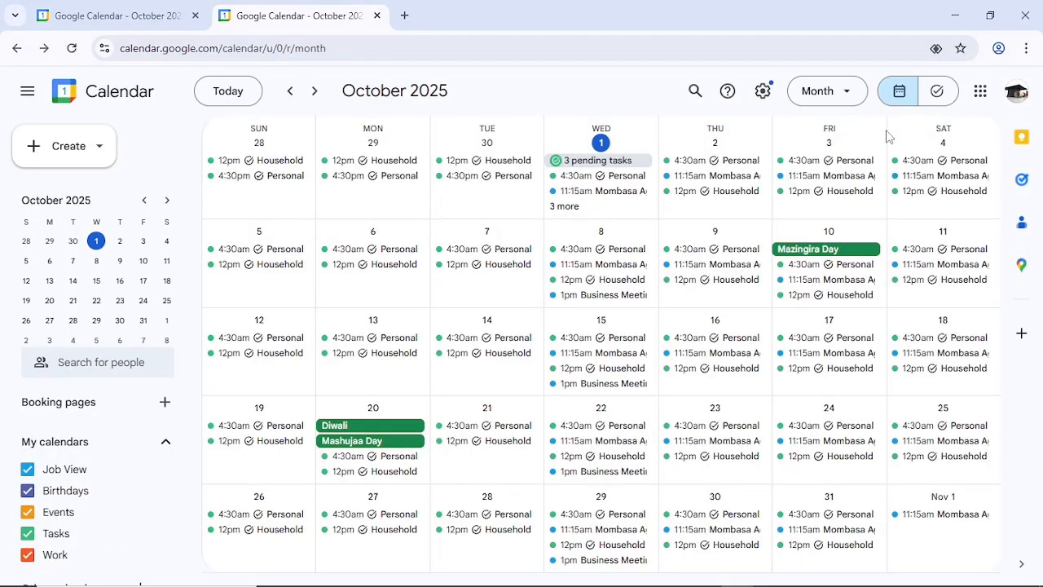